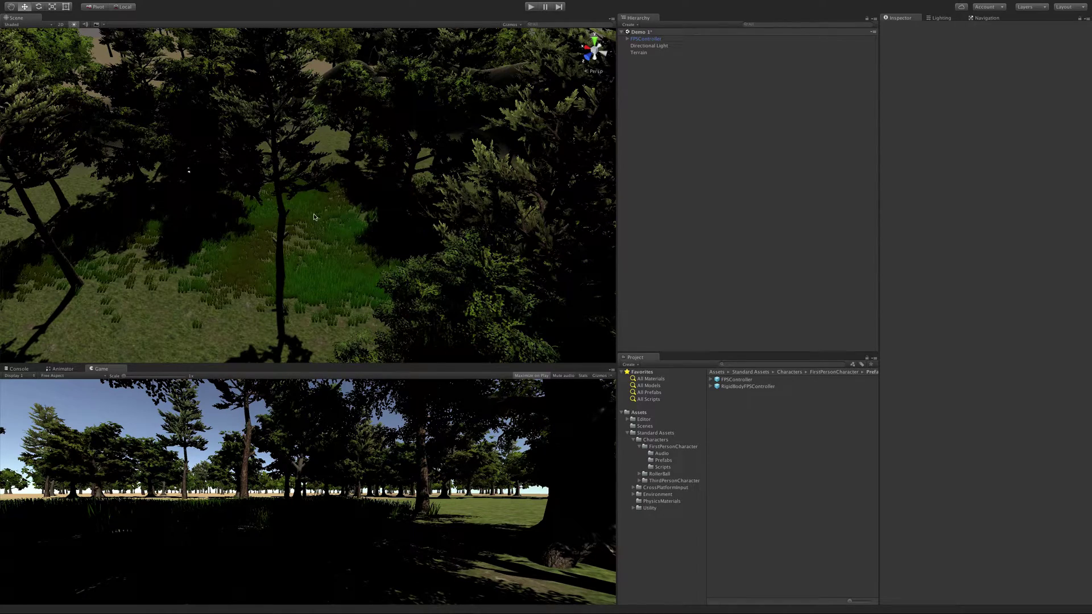
# Play-test the scene by walking the first-person character through the trees and grass, and stop the test
pyautogui.scroll(3, 314, 216)
pyautogui.scroll(-5, 309, 213)
pyautogui.moveTo(309, 212)
pyautogui.mouseDown(button='right')
pyautogui.moveTo(401, 205)
pyautogui.moveTo(310, 208)
pyautogui.mouseUp(button='right')
pyautogui.scroll(5, 310, 208)
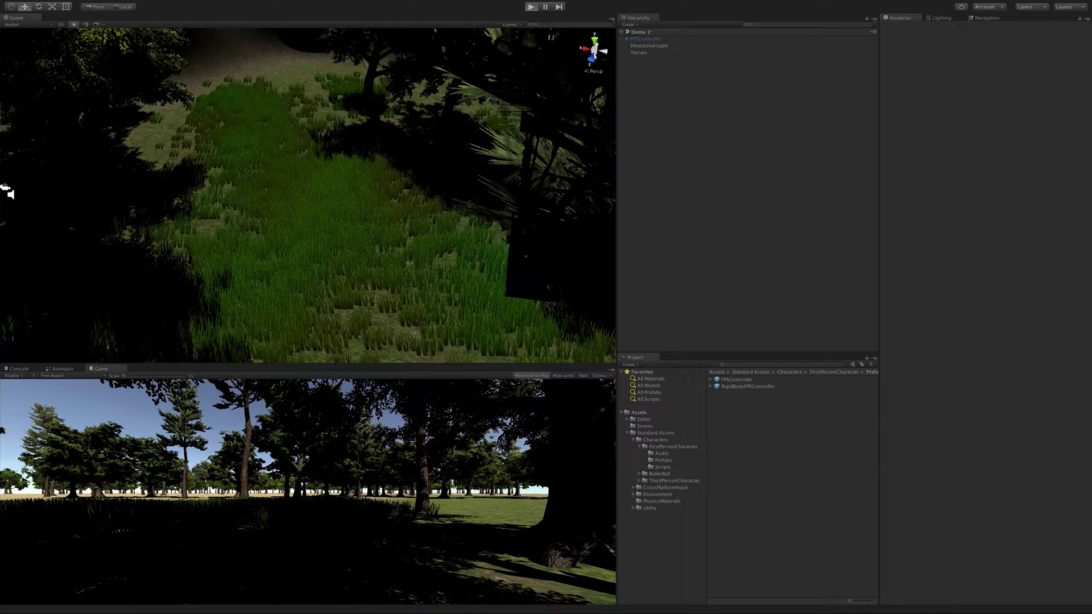
pyautogui.press('w')
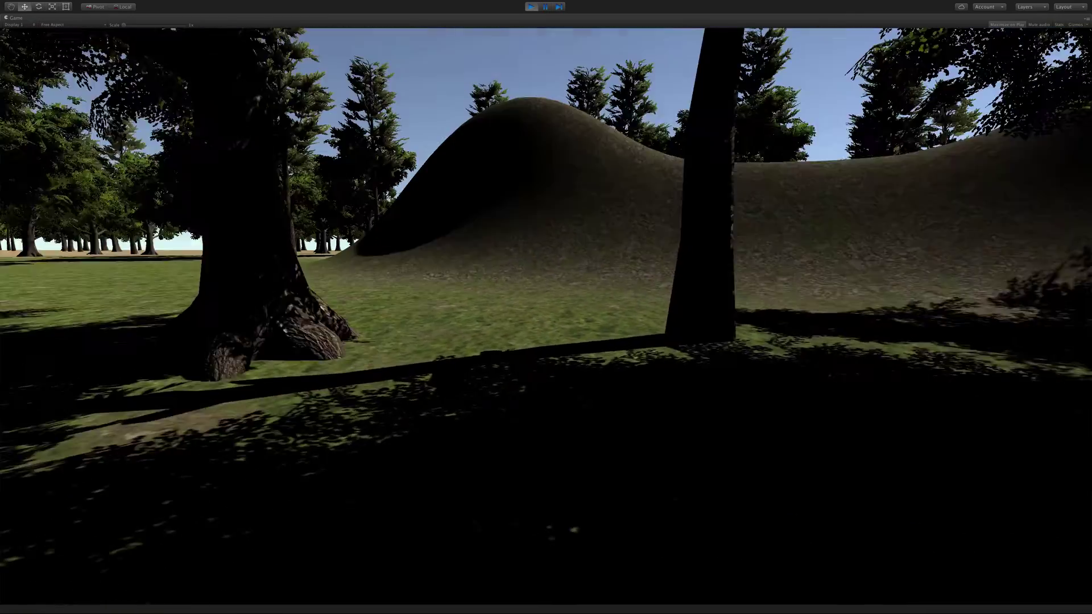
pyautogui.press('w')
pyautogui.press('w')
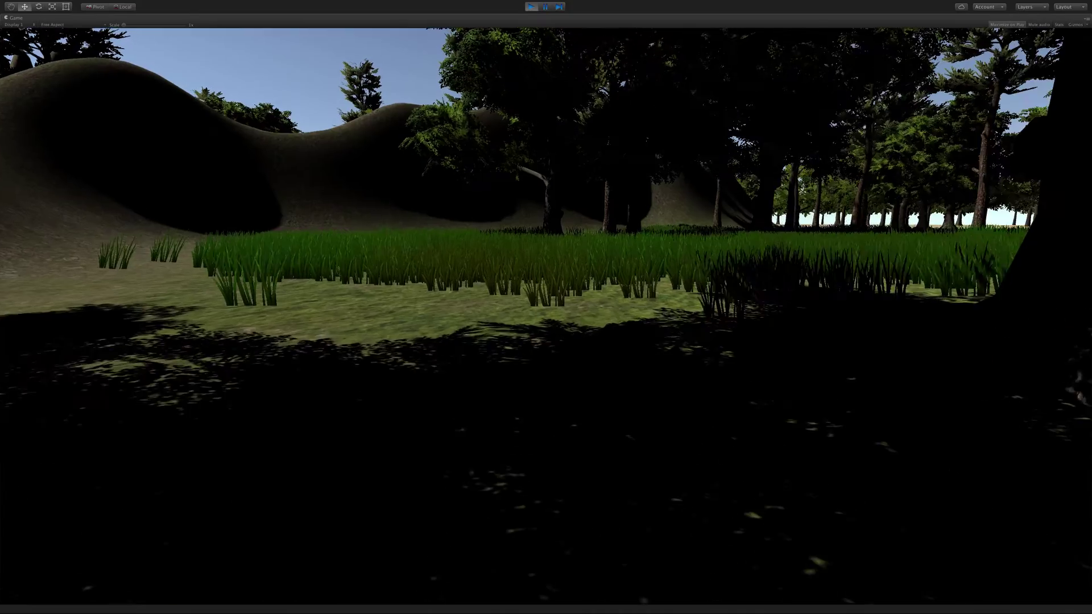
pyautogui.press('w')
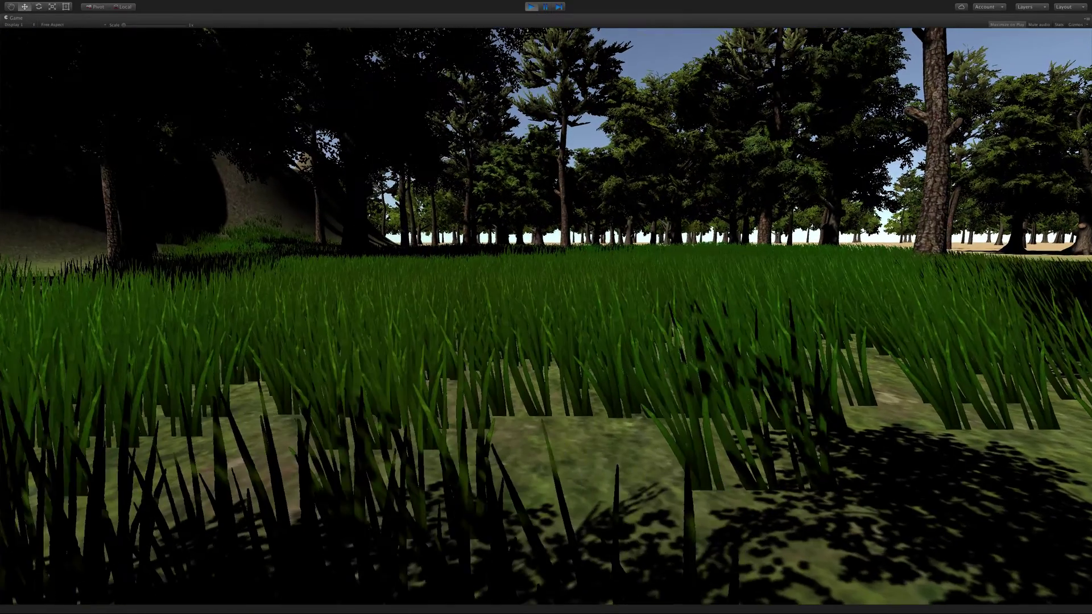
pyautogui.press('XF86AudioMute')
pyautogui.press('w')
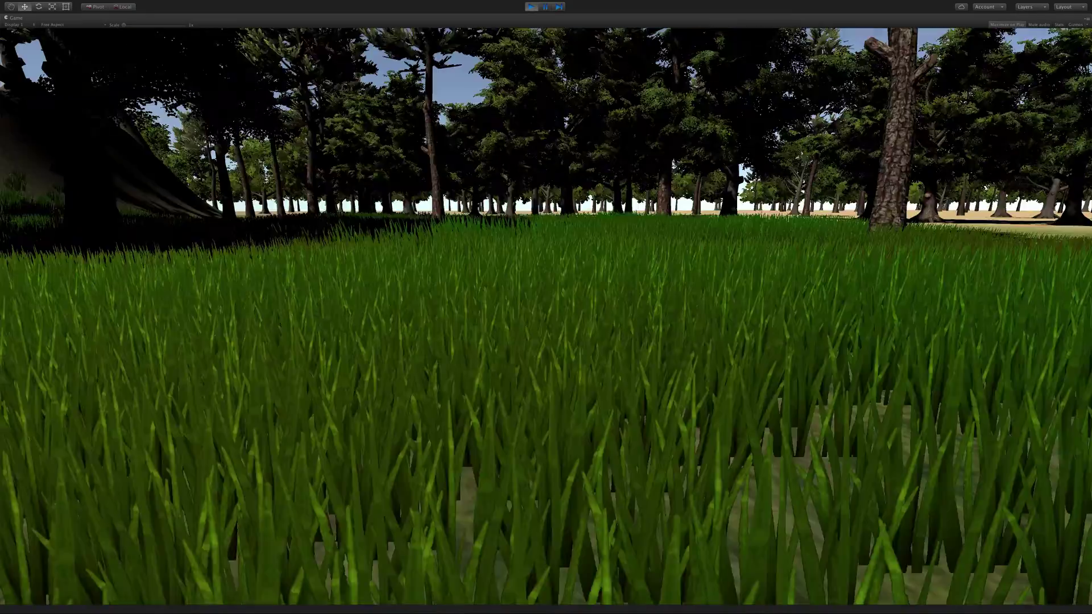
pyautogui.press('w')
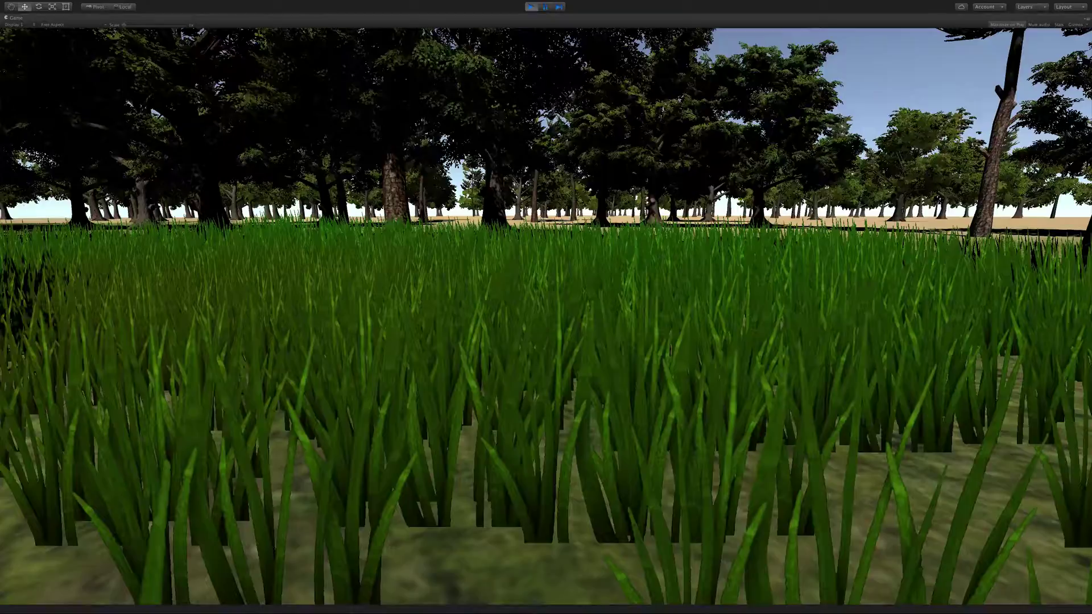
pyautogui.press('w')
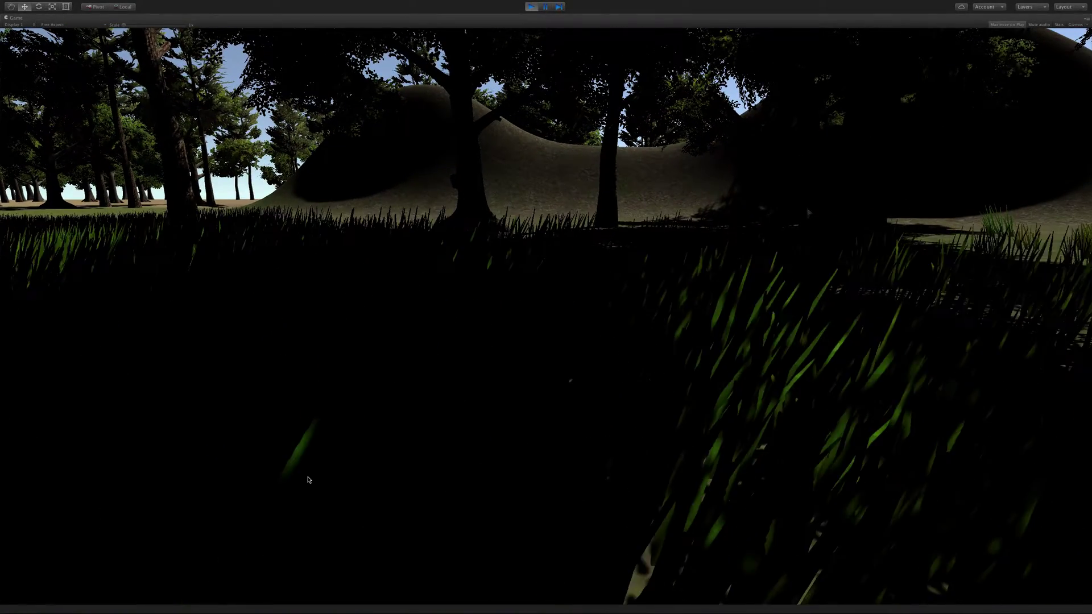
pyautogui.press('Escape')
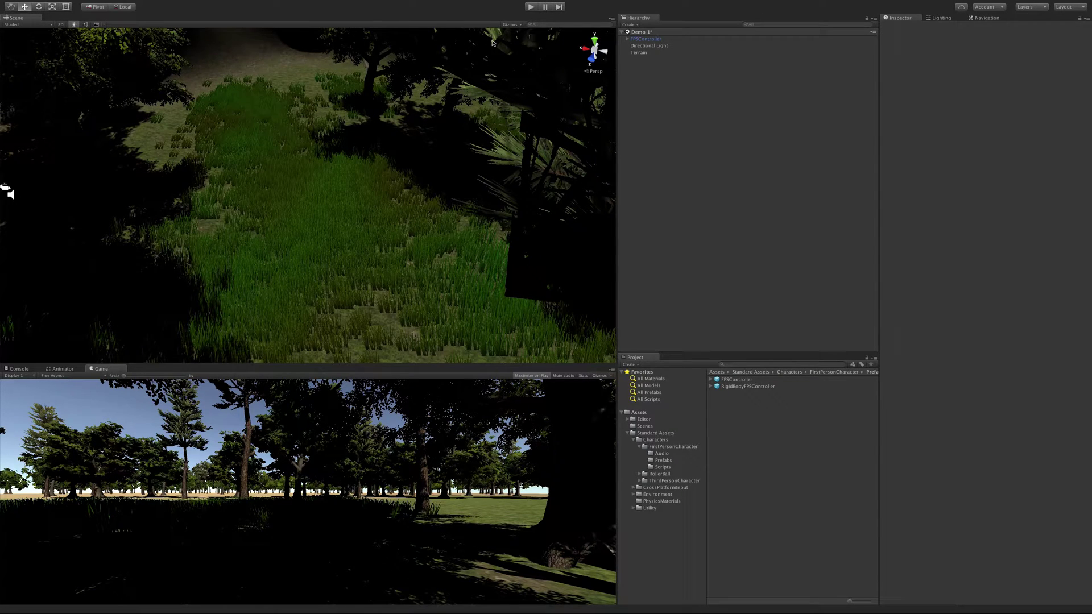
# Open the Asset Store and dock it alongside the Scene view
pyautogui.moveTo(415, 2)
pyautogui.click(243, 5)
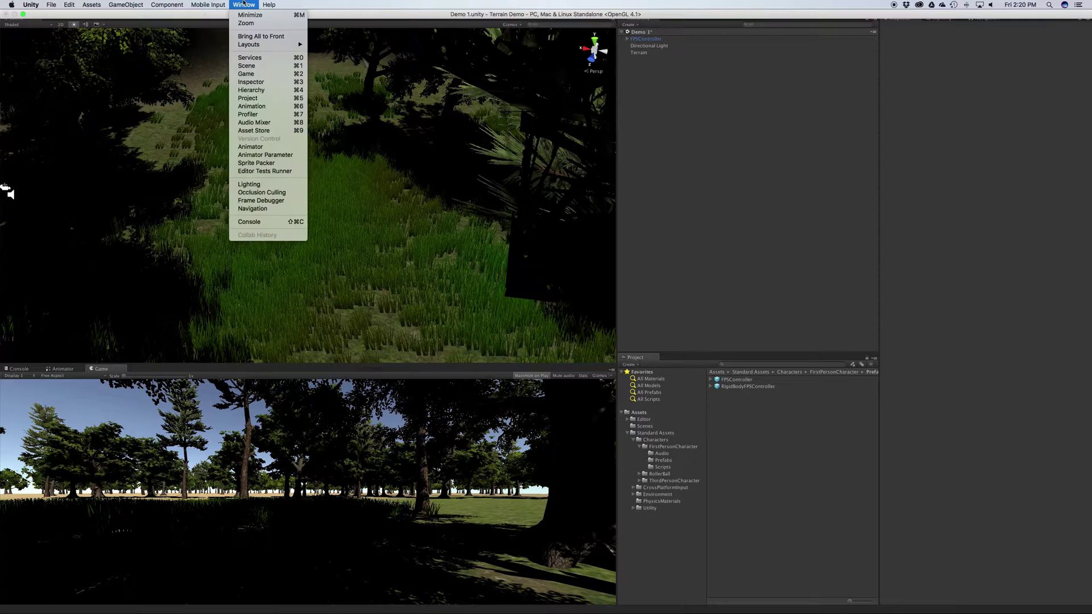
pyautogui.click(281, 132)
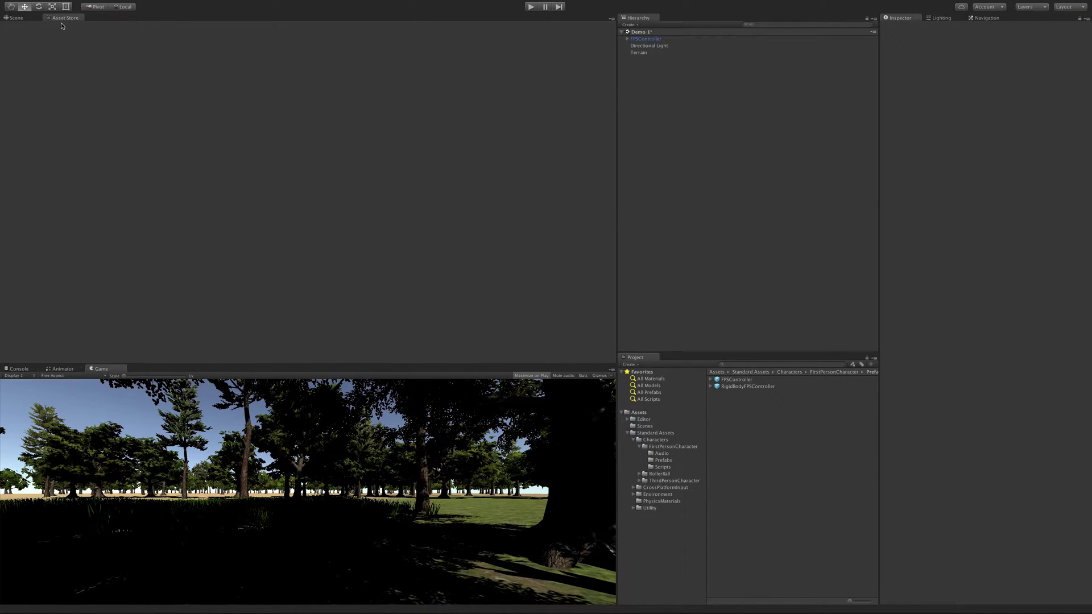
pyautogui.moveTo(64, 22); pyautogui.dragTo(164, 158)
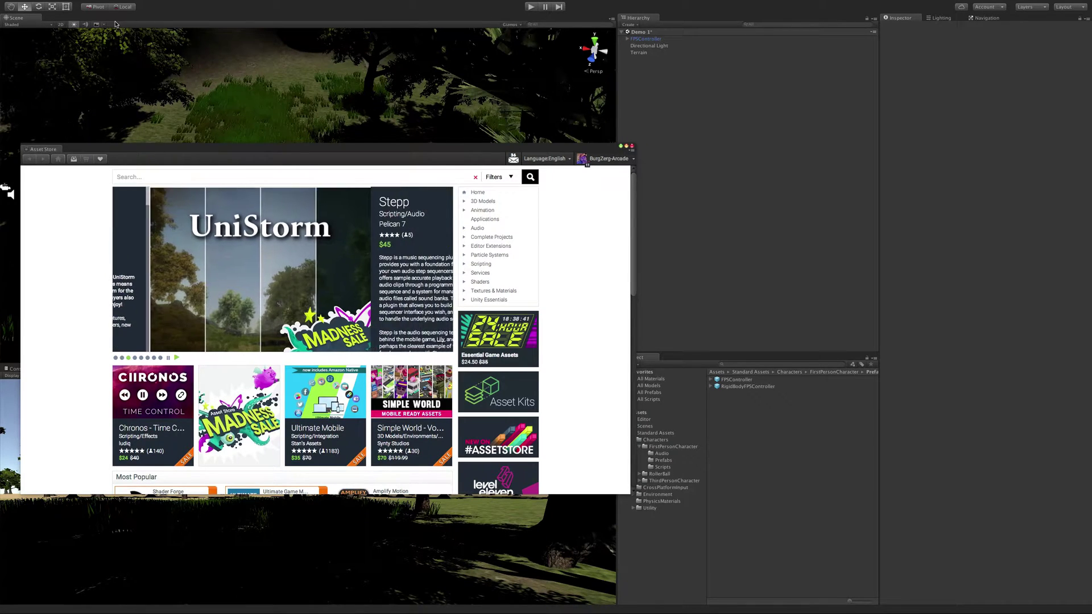
pyautogui.moveTo(43, 149); pyautogui.dragTo(96, 25)
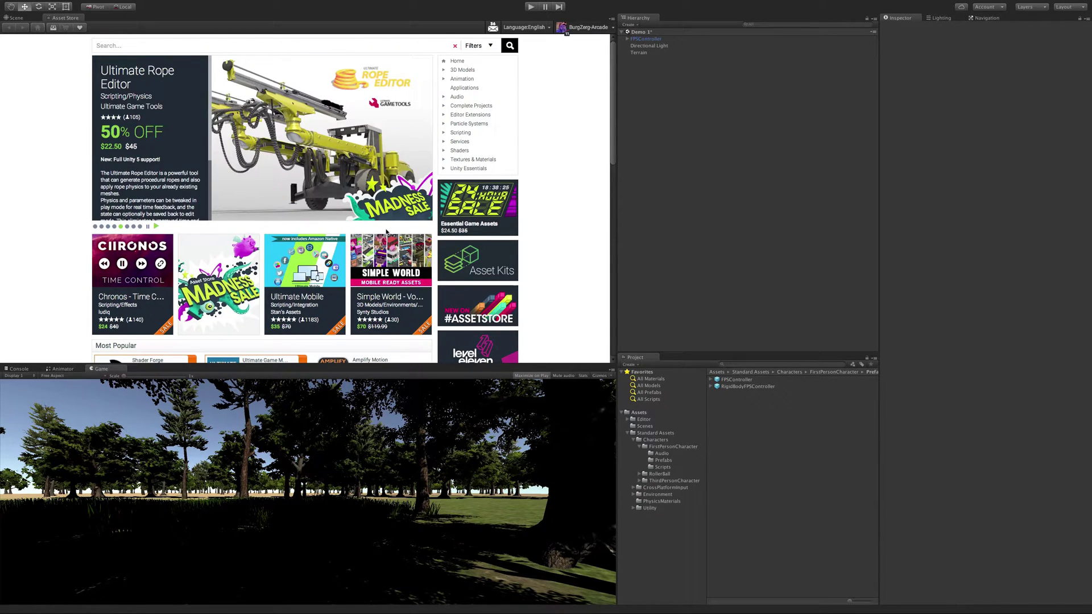
# Narrow the store listing to free packages in the 3D Models/Environments/Historic category
pyautogui.click(385, 48)
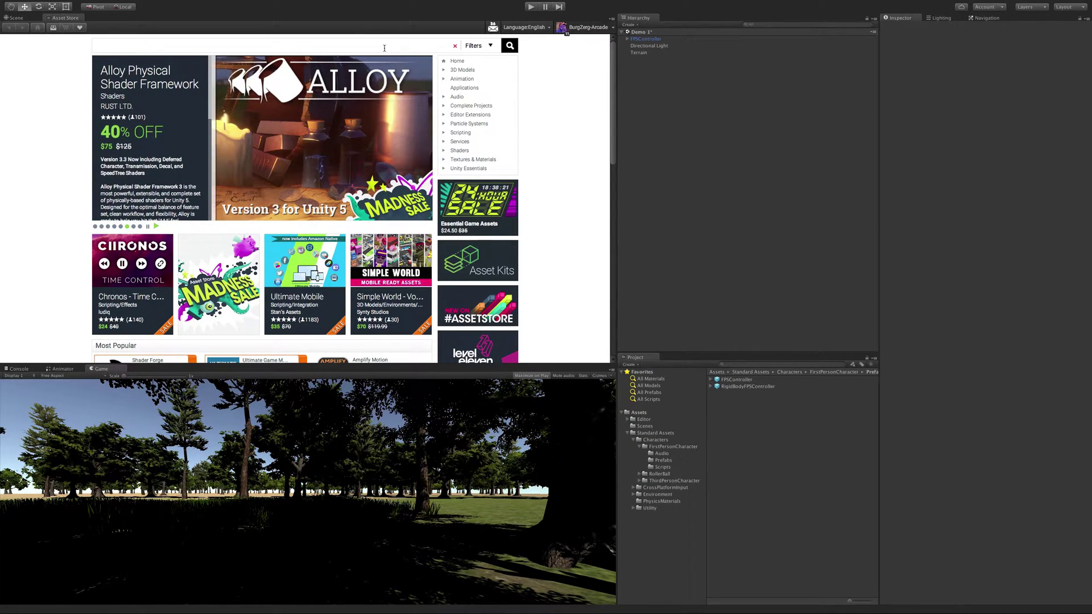
pyautogui.click(467, 71)
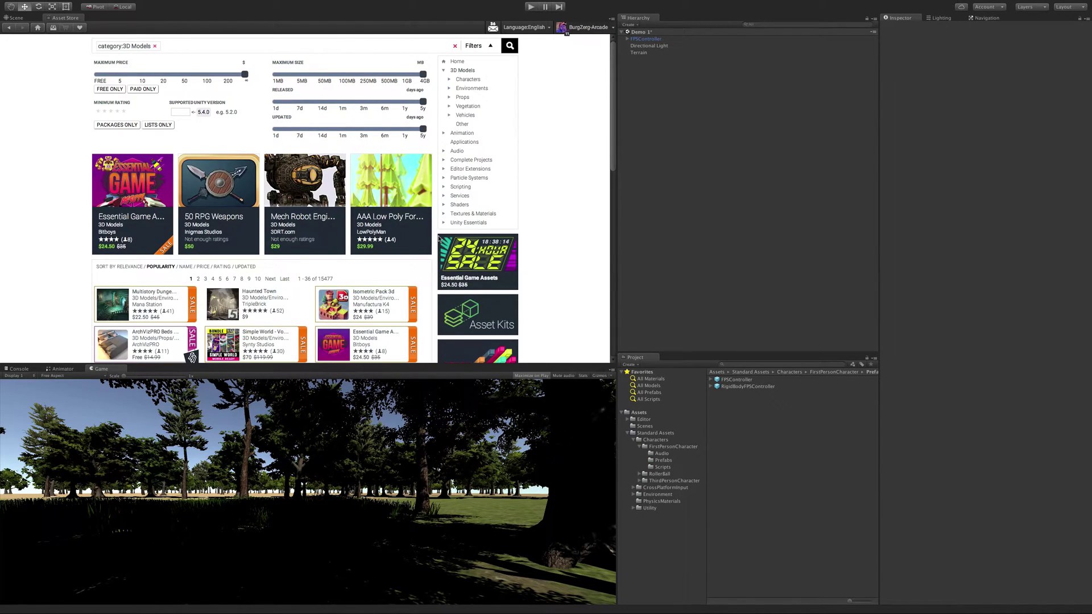
pyautogui.click(476, 91)
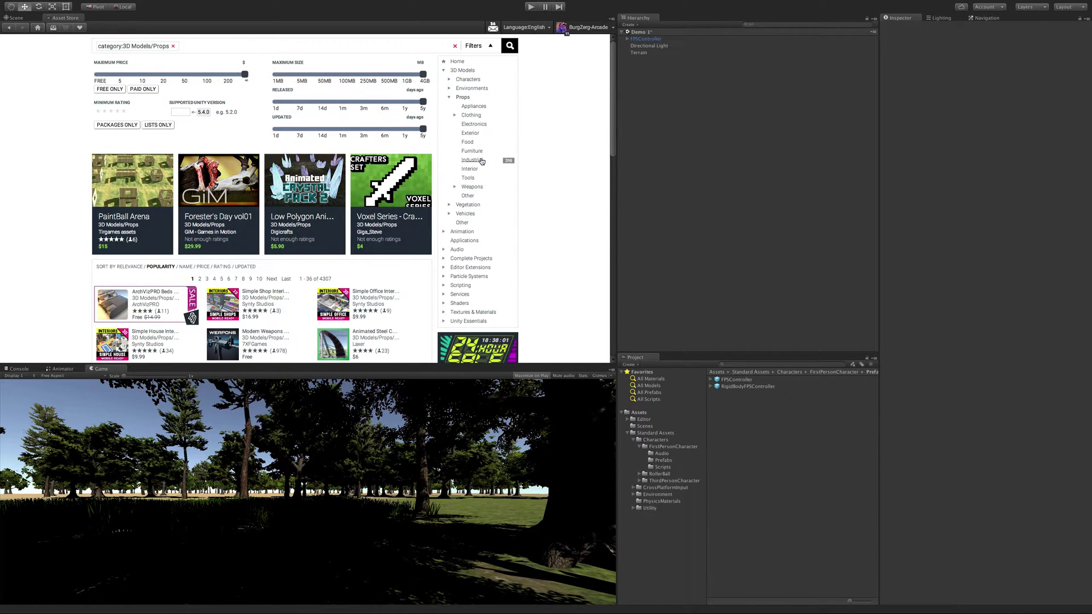
pyautogui.click(468, 88)
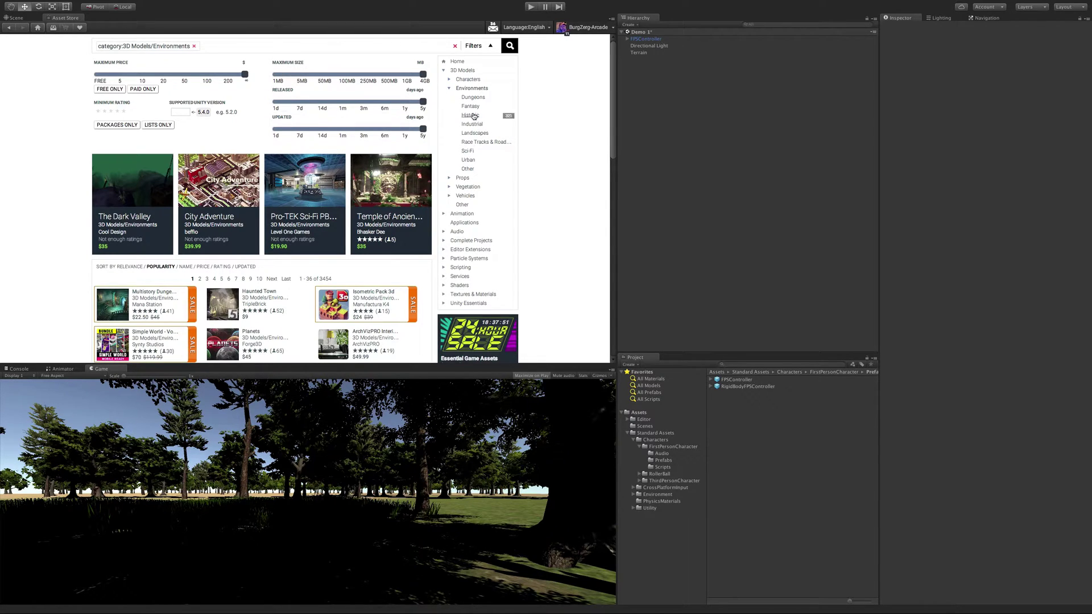
pyautogui.click(474, 116)
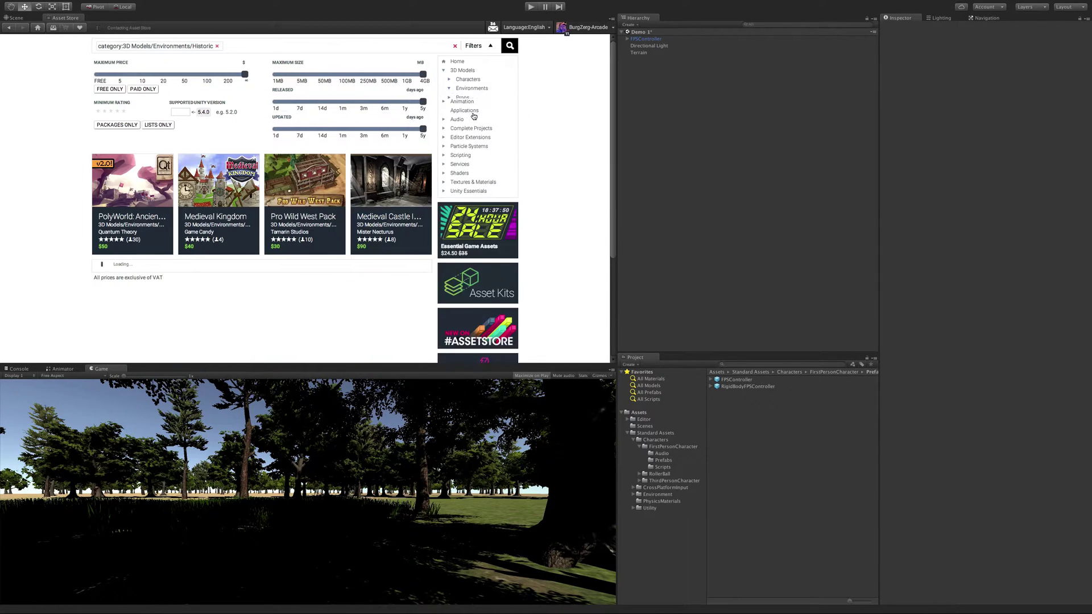
pyautogui.click(112, 90)
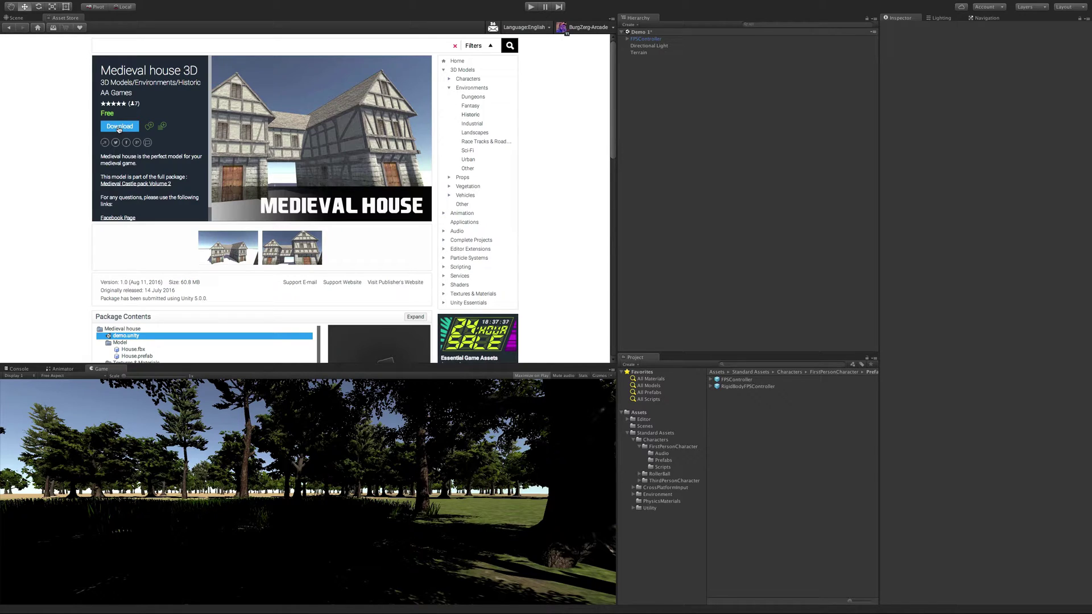
# Download the Medieval house 3D package and import it without demo.unity
pyautogui.click(119, 127)
pyautogui.click(54, 29)
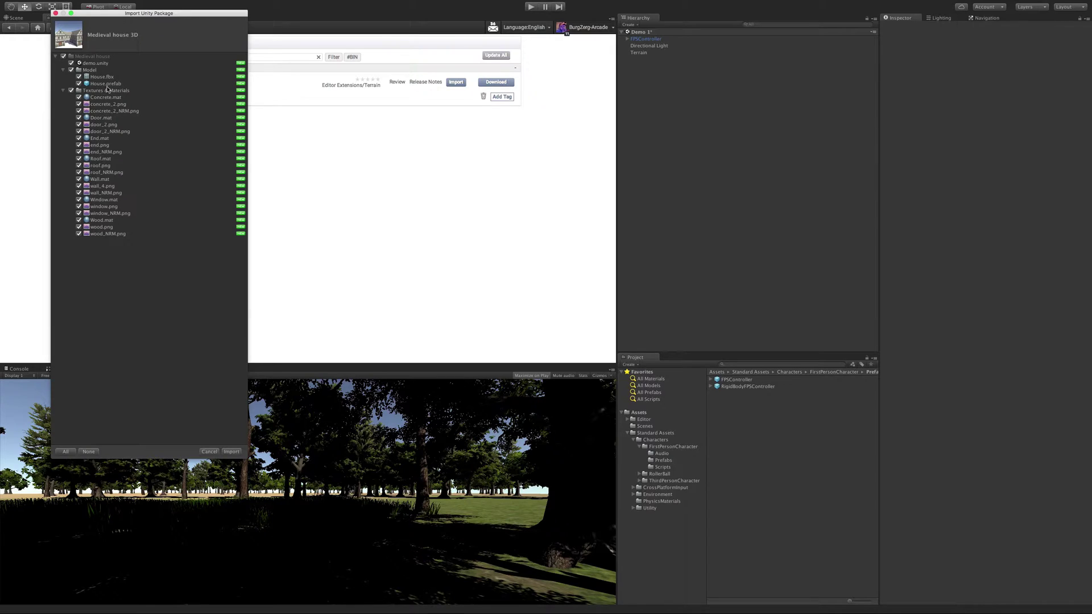
pyautogui.click(77, 64)
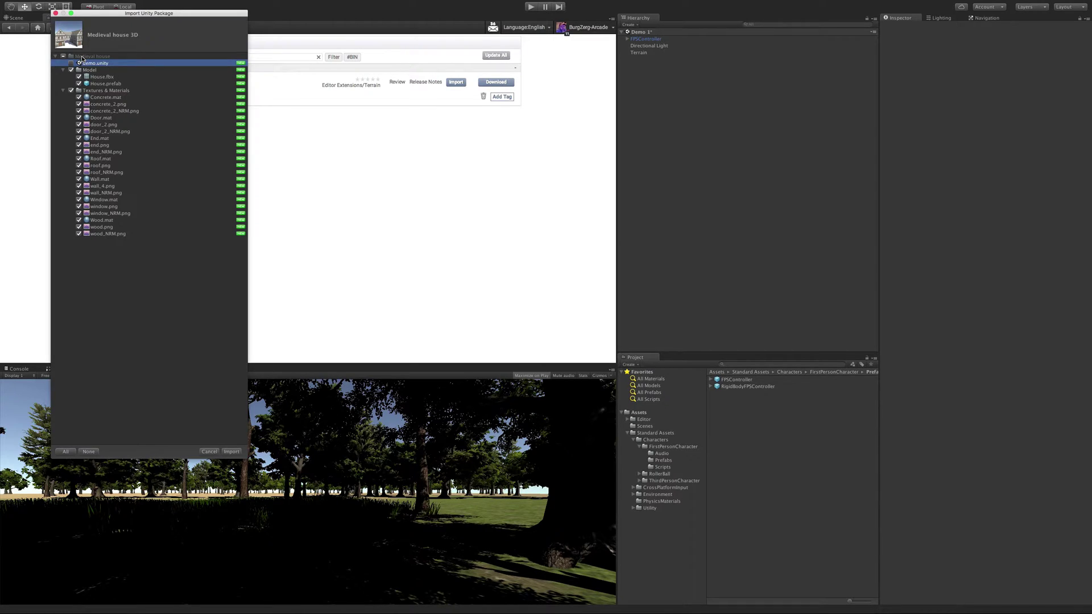
pyautogui.click(232, 452)
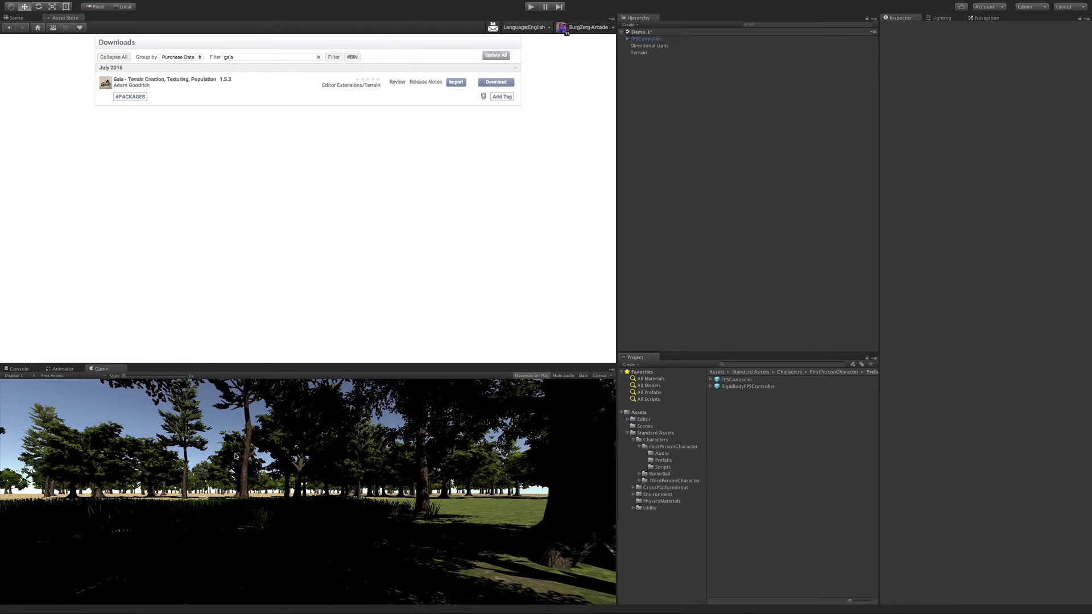
# Return to the Scene view and examine the terrain for an open spot beside the tall grass
pyautogui.click(24, 20)
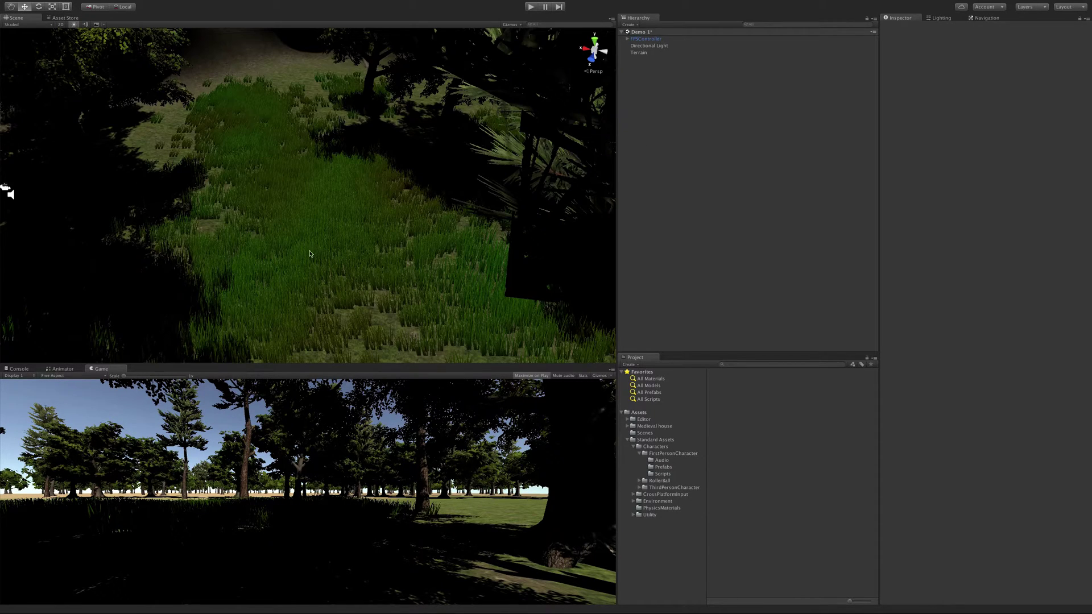
pyautogui.scroll(-5, 318, 226)
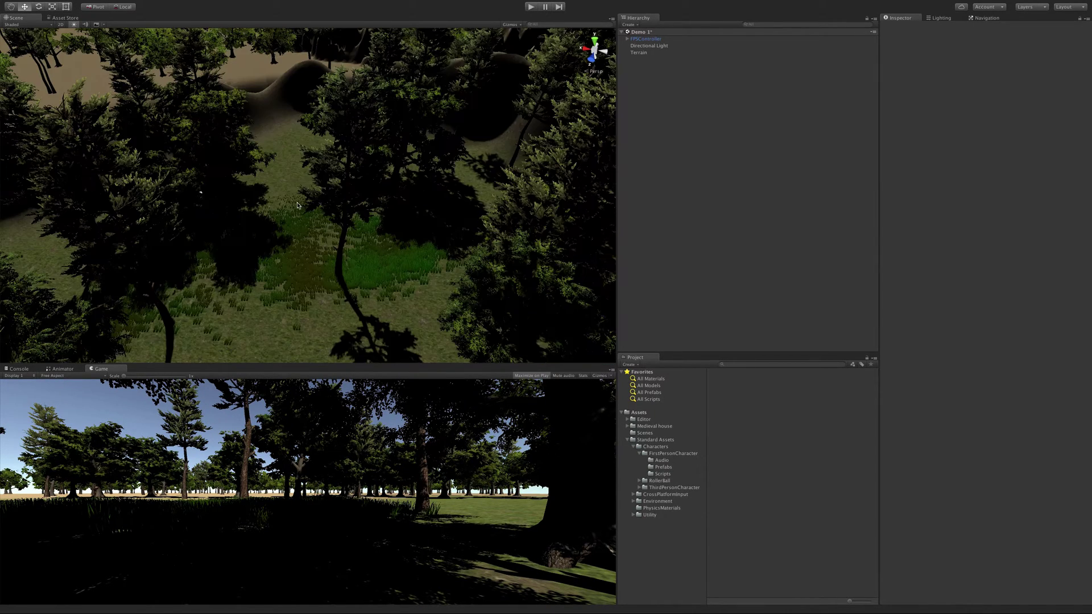
pyautogui.scroll(4, 298, 205)
pyautogui.moveTo(298, 205); pyautogui.dragTo(311, 300, button='middle')
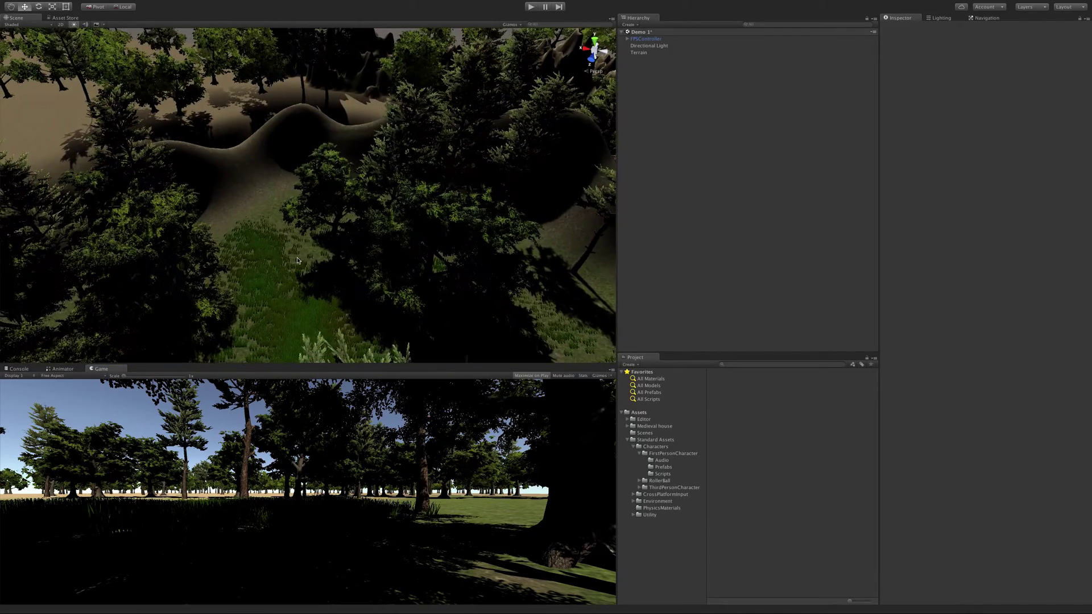
pyautogui.scroll(3, 297, 260)
pyautogui.scroll(2, 244, 257)
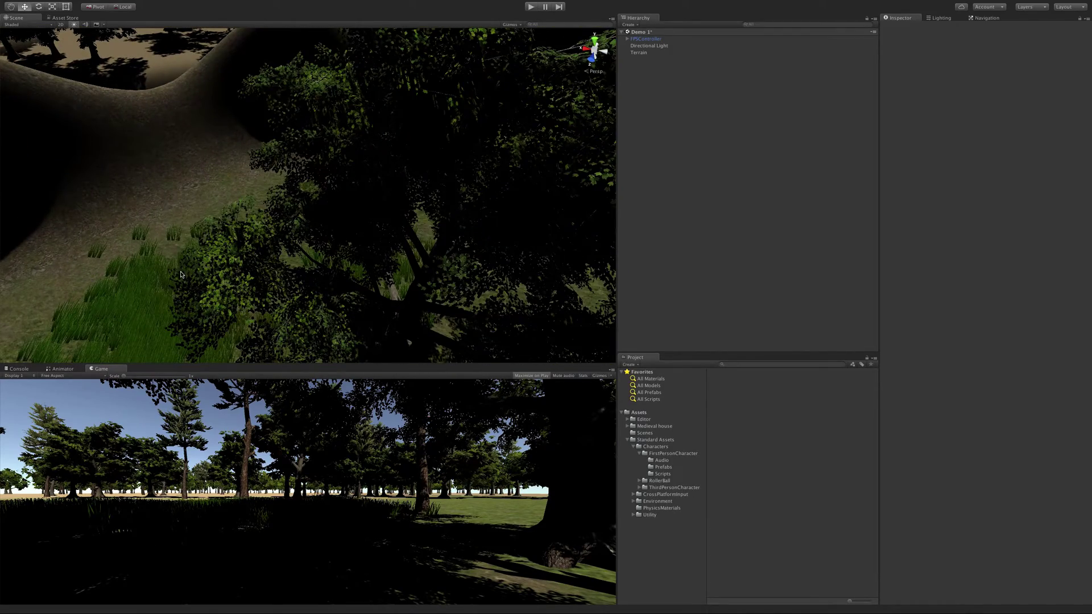
pyautogui.keyDown('alt'); pyautogui.moveTo(181, 275); pyautogui.dragTo(366, 222); pyautogui.keyUp('alt')
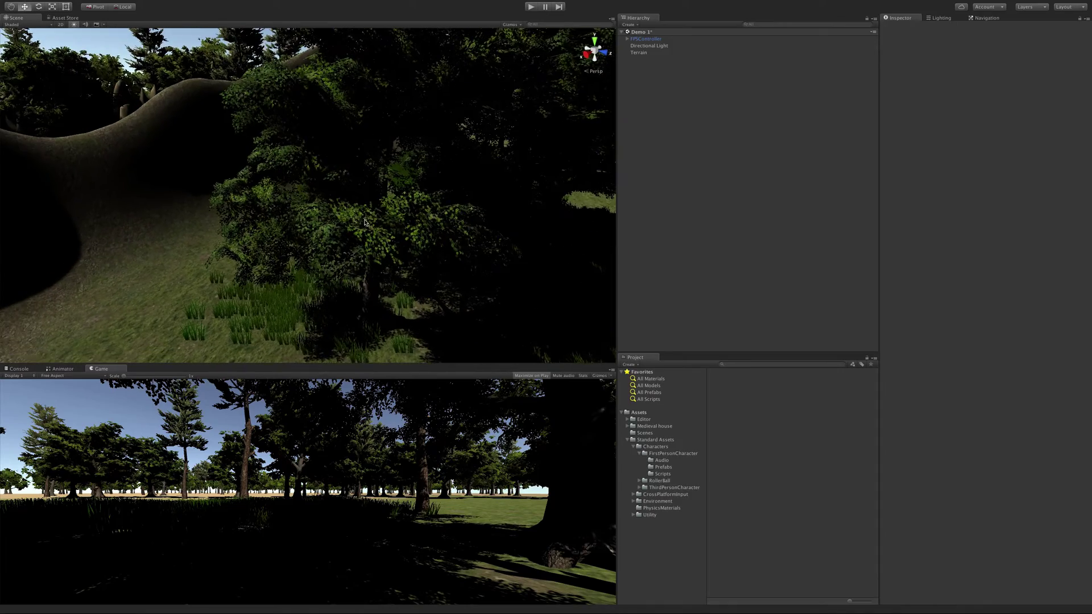
pyautogui.scroll(-5, 365, 223)
pyautogui.moveTo(470, 89); pyautogui.dragTo(114, 119, button='middle')
pyautogui.scroll(-5, 414, 208)
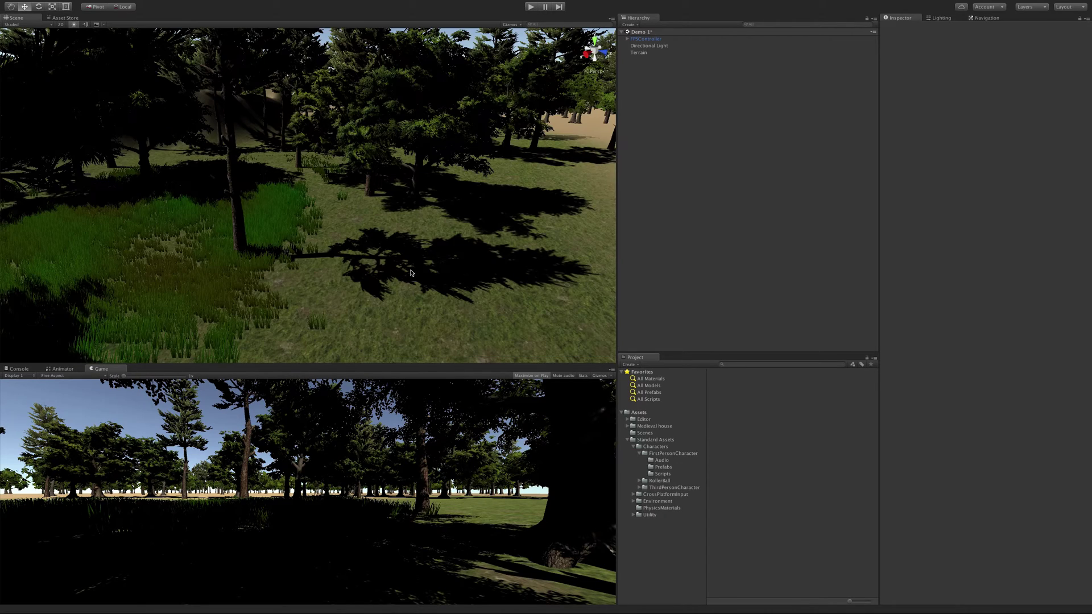
pyautogui.moveTo(371, 311); pyautogui.dragTo(361, 277, button='middle')
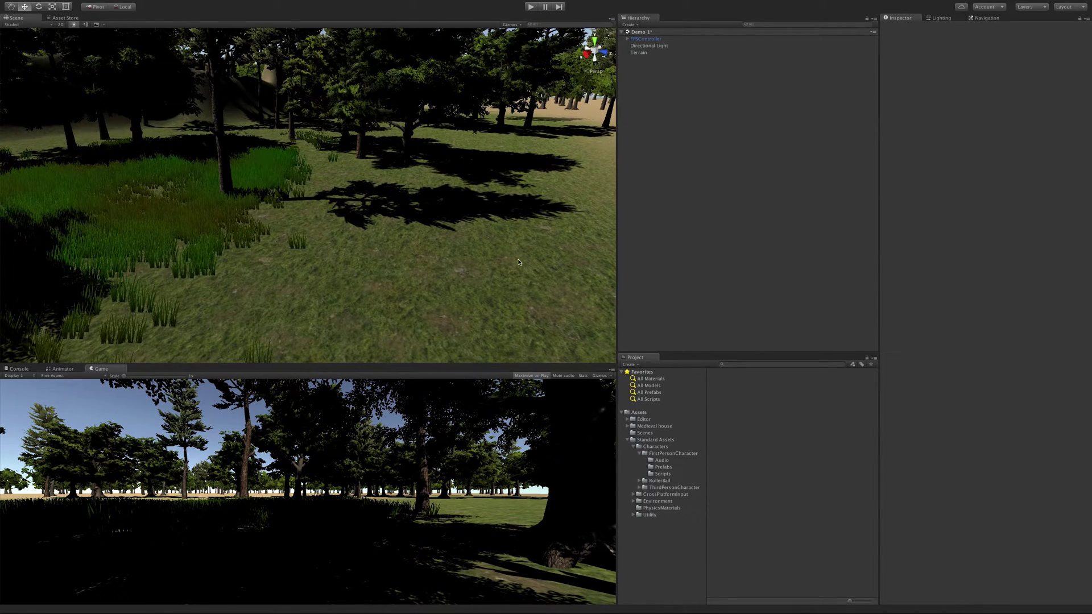
# Open the Medieval house package's Model folder and preview its House model and House prefab
pyautogui.click(627, 441)
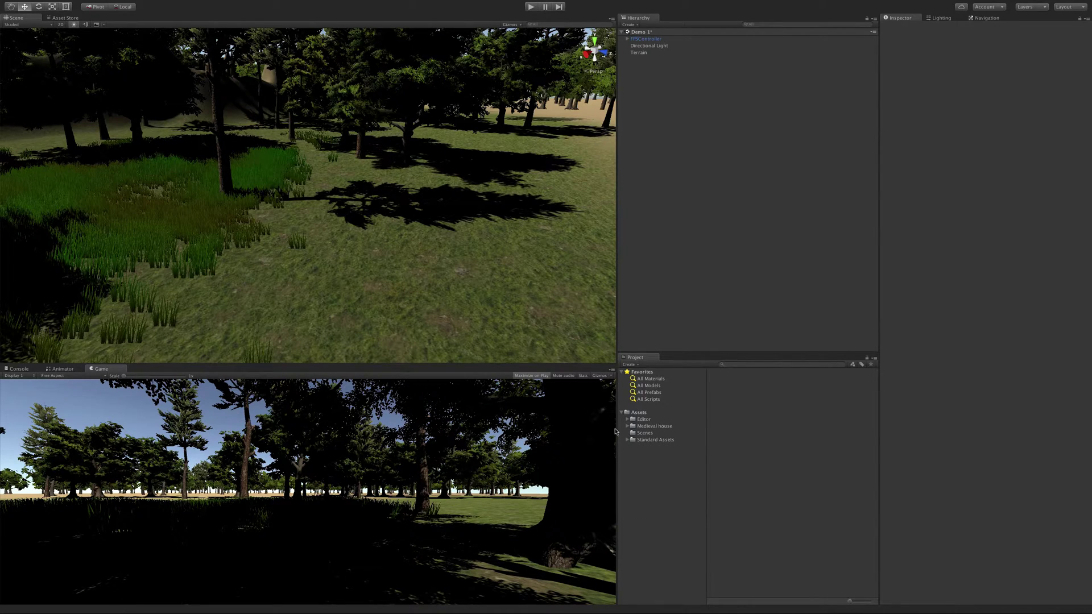
pyautogui.click(628, 426)
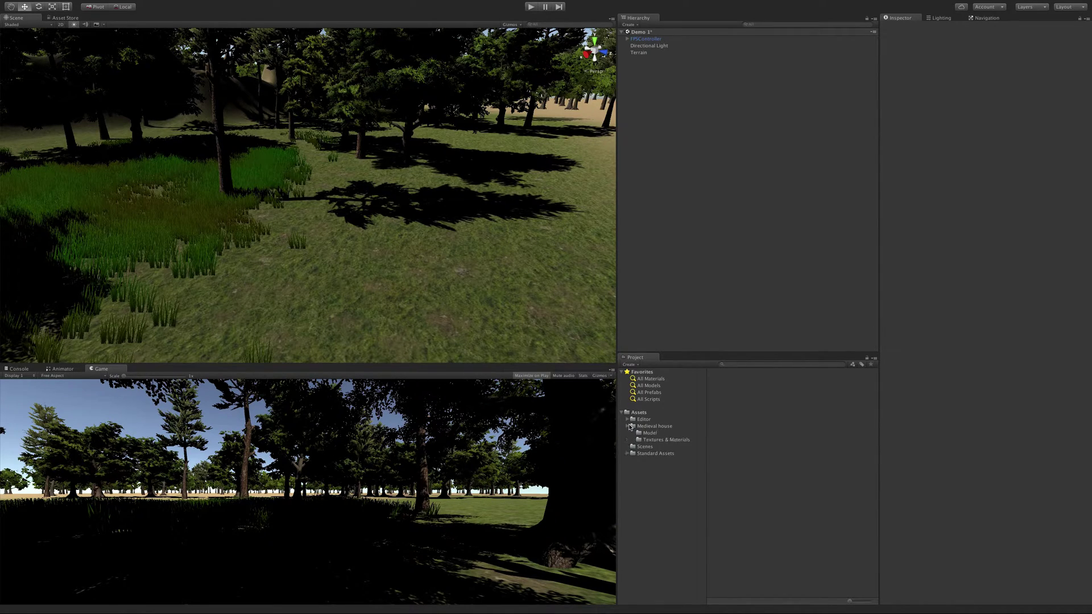
pyautogui.click(662, 434)
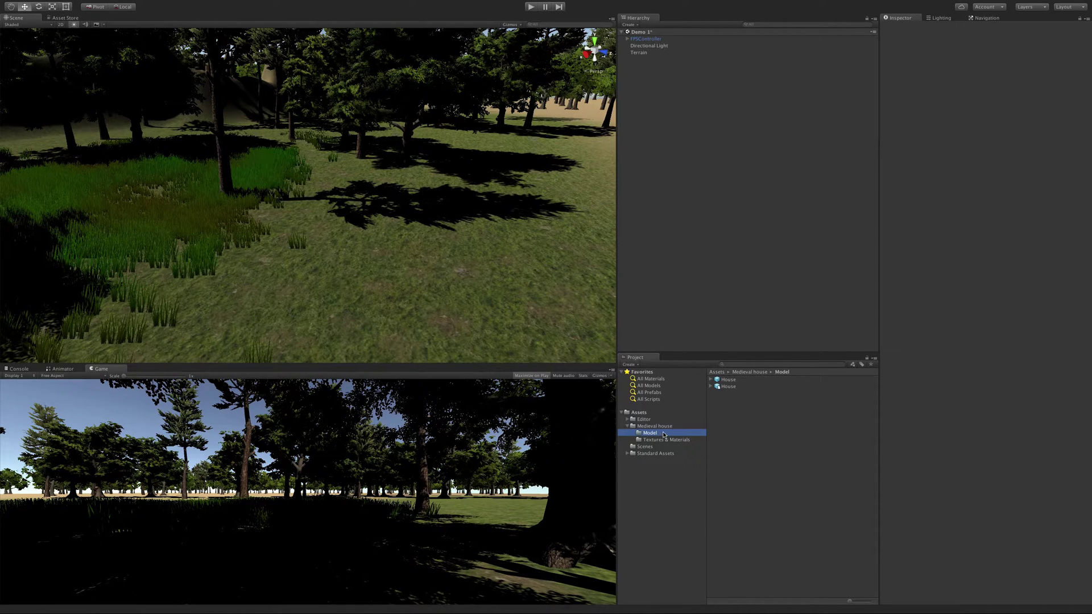
pyautogui.click(731, 387)
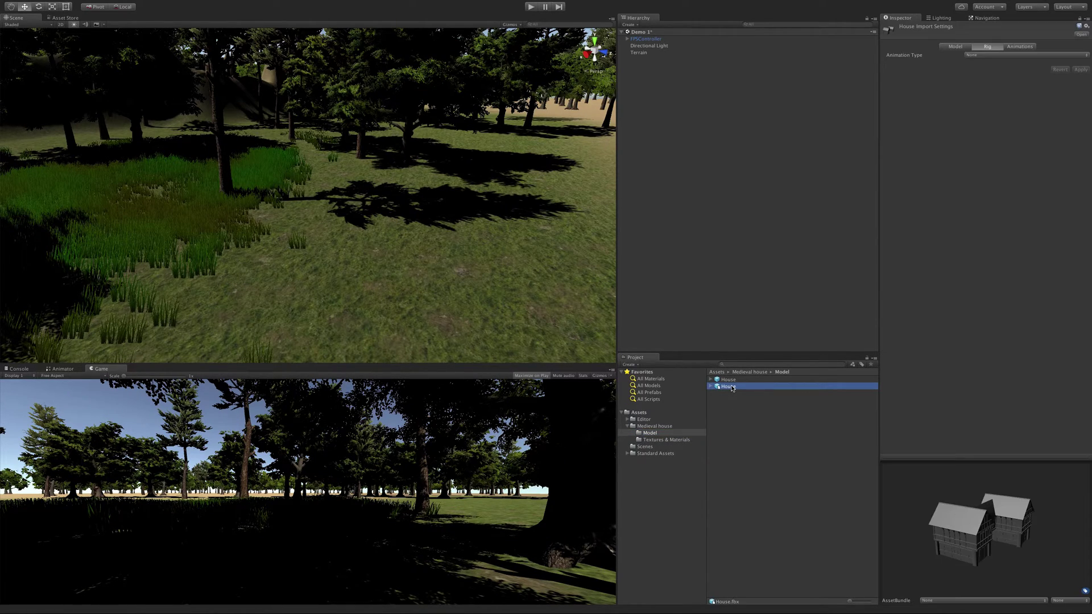
pyautogui.click(733, 381)
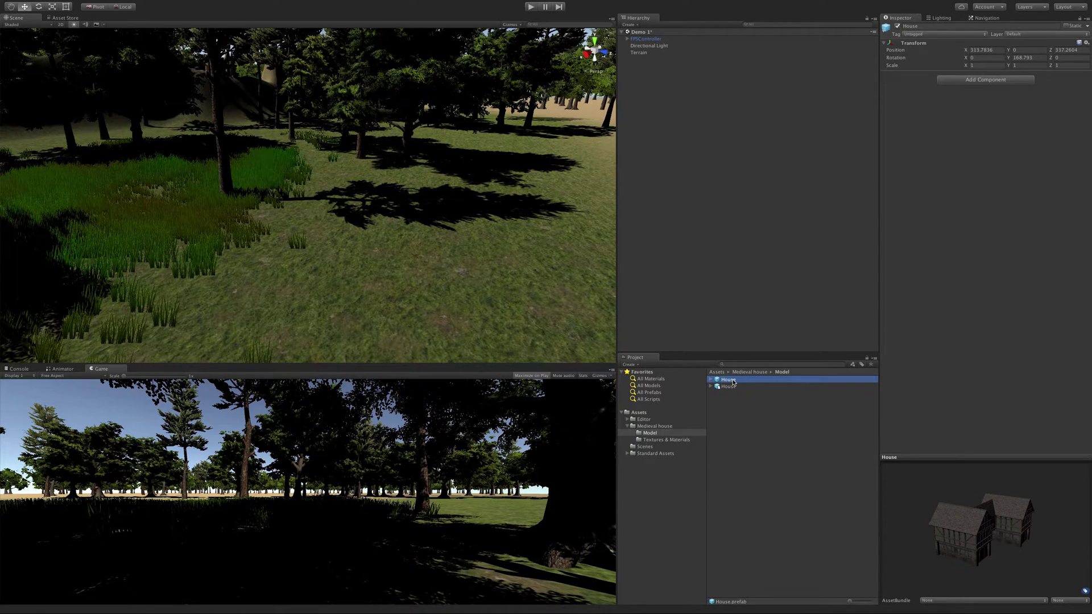
# Place the House prefab in the scene on the open ground beside the tall grass patch
pyautogui.moveTo(733, 382); pyautogui.dragTo(400, 246)
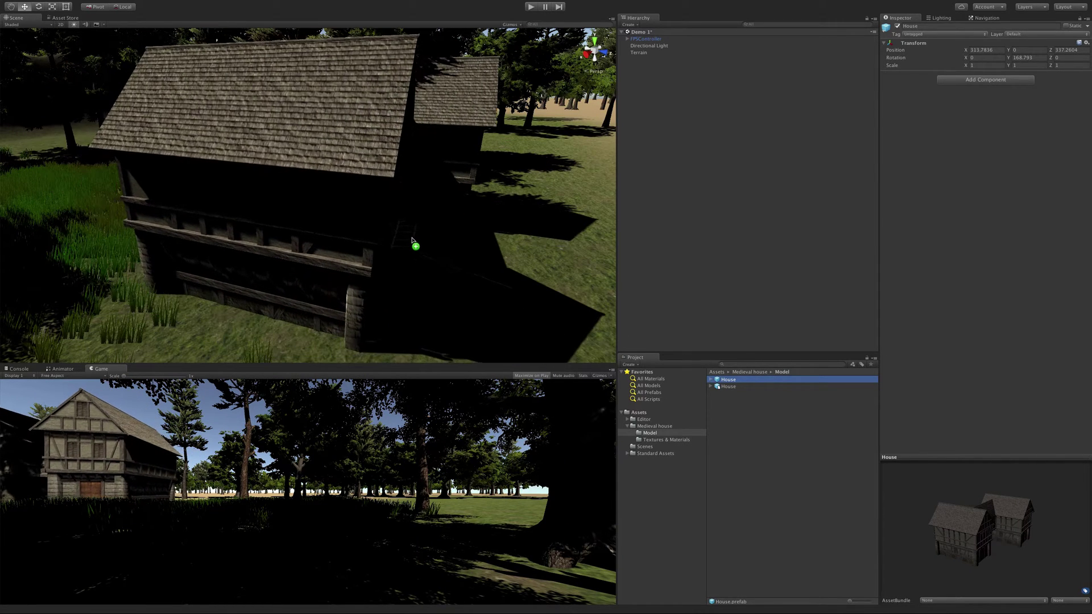
pyautogui.moveTo(412, 241); pyautogui.dragTo(392, 244)
pyautogui.scroll(2, 447, 272)
pyautogui.scroll(-6, 445, 268)
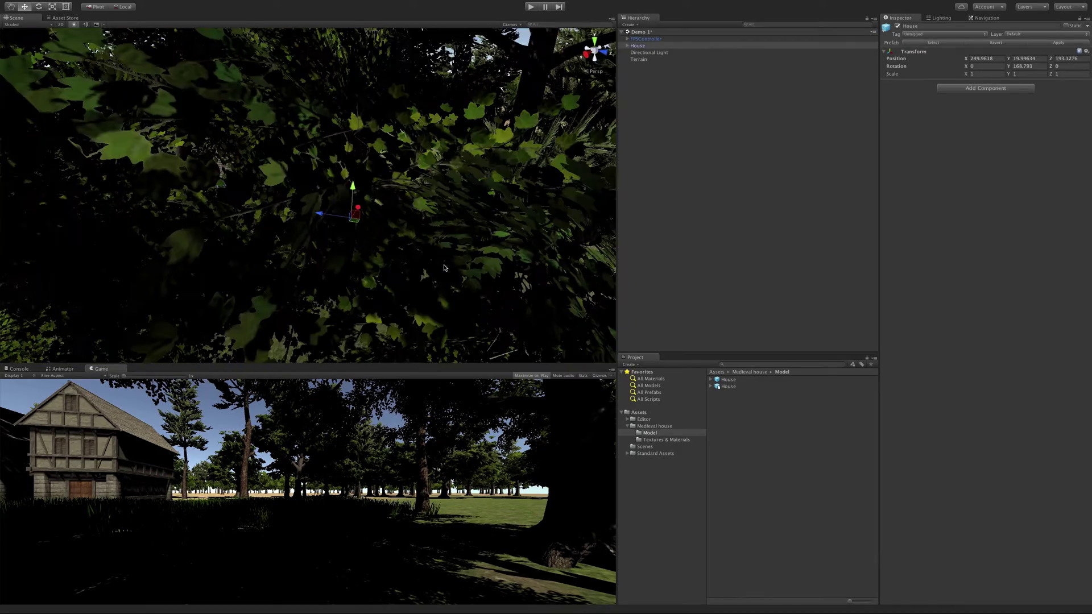
pyautogui.scroll(-4, 470, 263)
pyautogui.scroll(10, 471, 264)
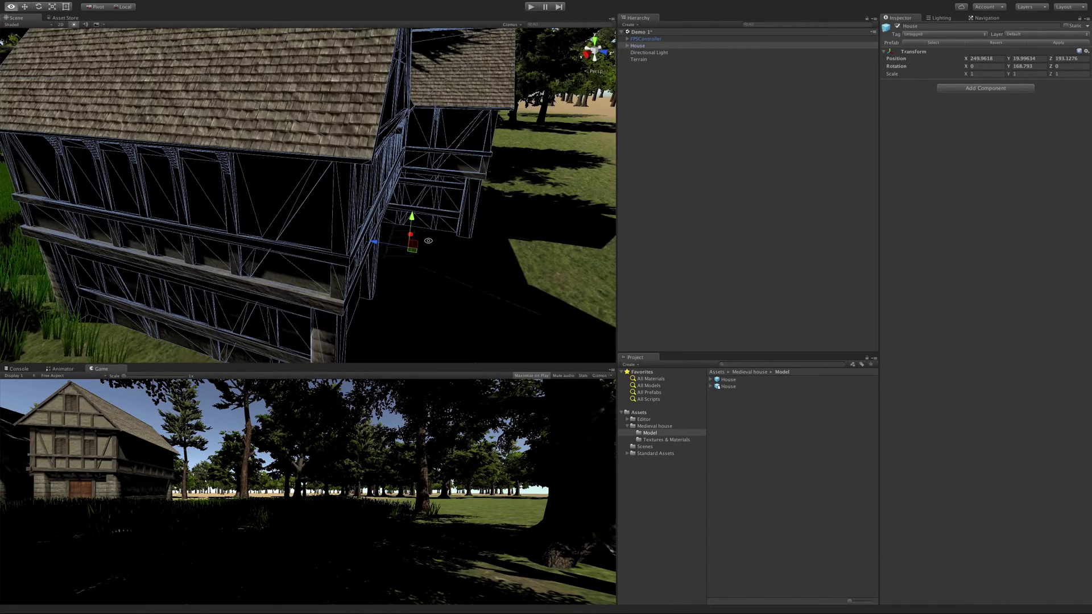
pyautogui.keyDown('alt'); pyautogui.moveTo(412, 242); pyautogui.dragTo(375, 256); pyautogui.keyUp('alt')
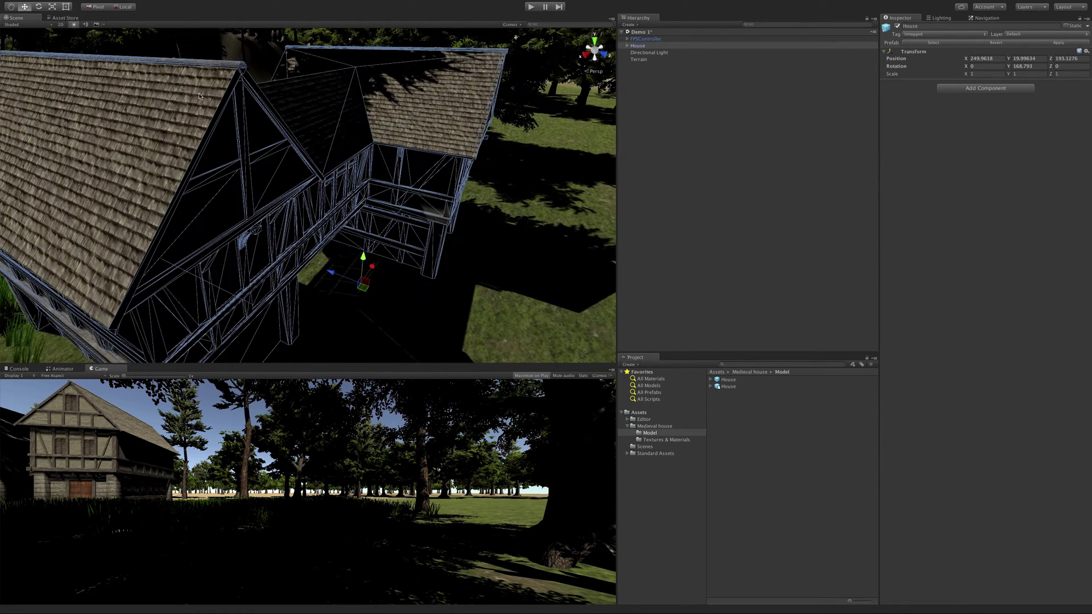
# Turn off the scene lighting in the viewport and move the house to about X 252.92, Z 198.57
pyautogui.click(75, 25)
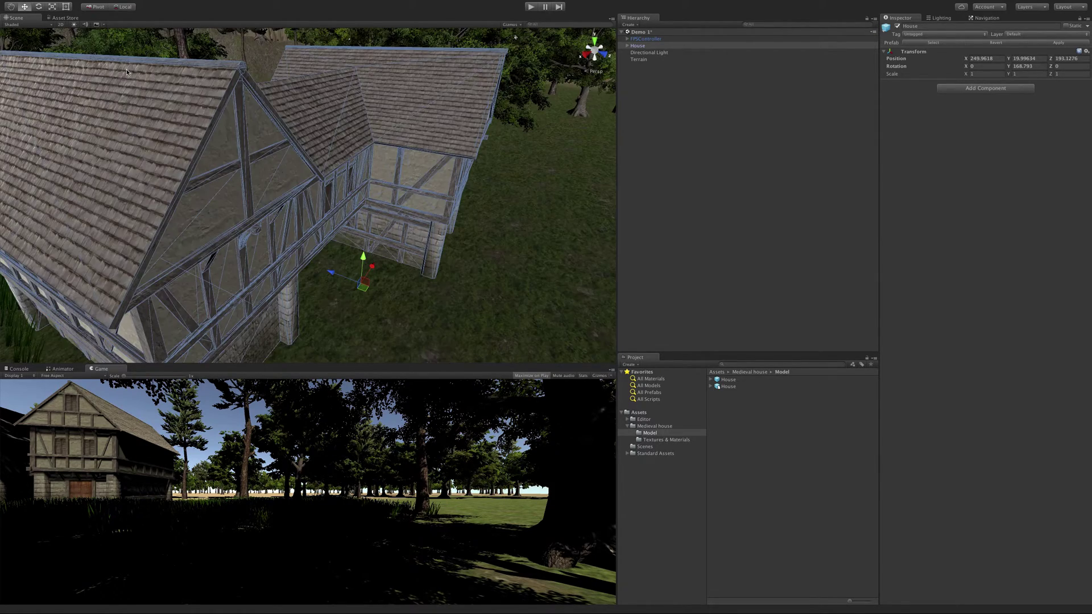
pyautogui.moveTo(246, 239); pyautogui.dragTo(324, 194, button='right')
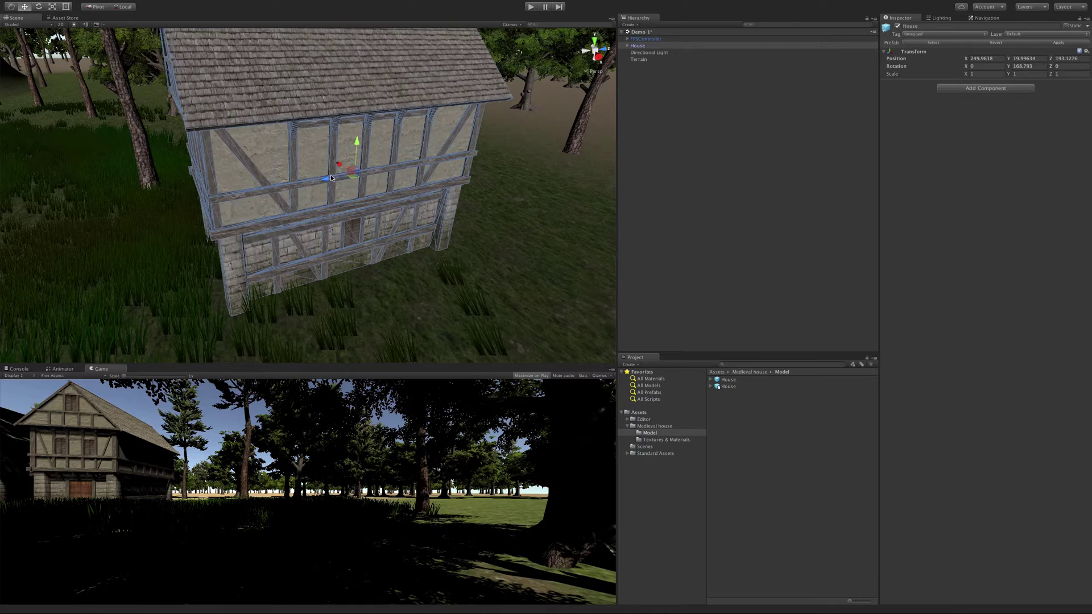
pyautogui.moveTo(331, 179); pyautogui.dragTo(364, 188)
pyautogui.moveTo(364, 188)
pyautogui.mouseDown(button='right')
pyautogui.moveTo(385, 246)
pyautogui.moveTo(361, 201)
pyautogui.mouseUp(button='right')
pyautogui.moveTo(316, 140); pyautogui.dragTo(349, 133)
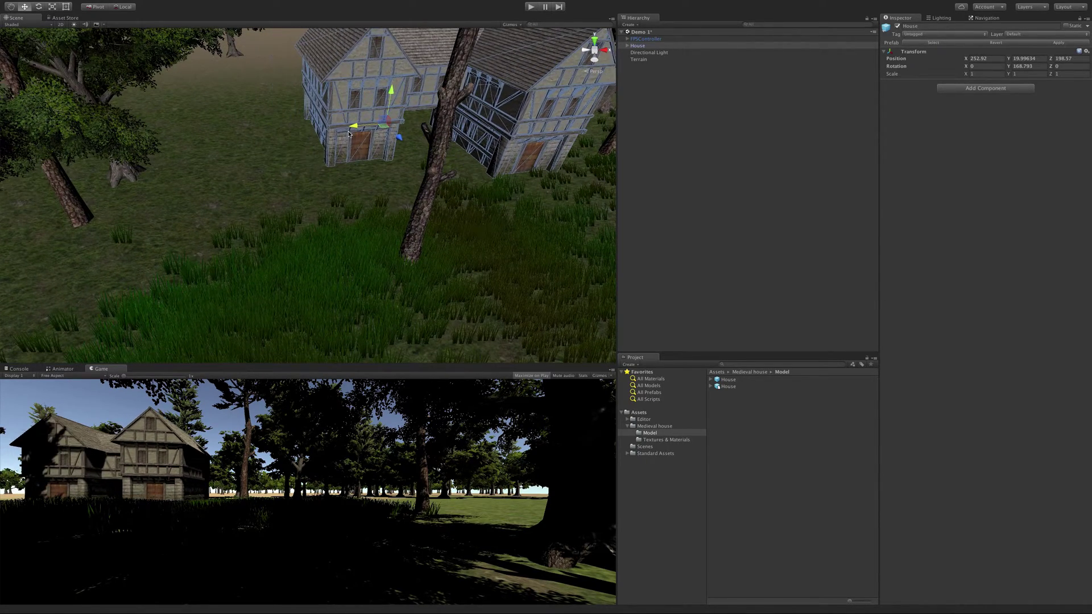
# Try turning the house to a Y rotation of about 68.79 degrees
pyautogui.press('w')
pyautogui.moveTo(510, 229); pyautogui.dragTo(209, 200, button='right')
pyautogui.keyDown('alt'); pyautogui.moveTo(208, 200); pyautogui.dragTo(27, 174); pyautogui.keyUp('alt')
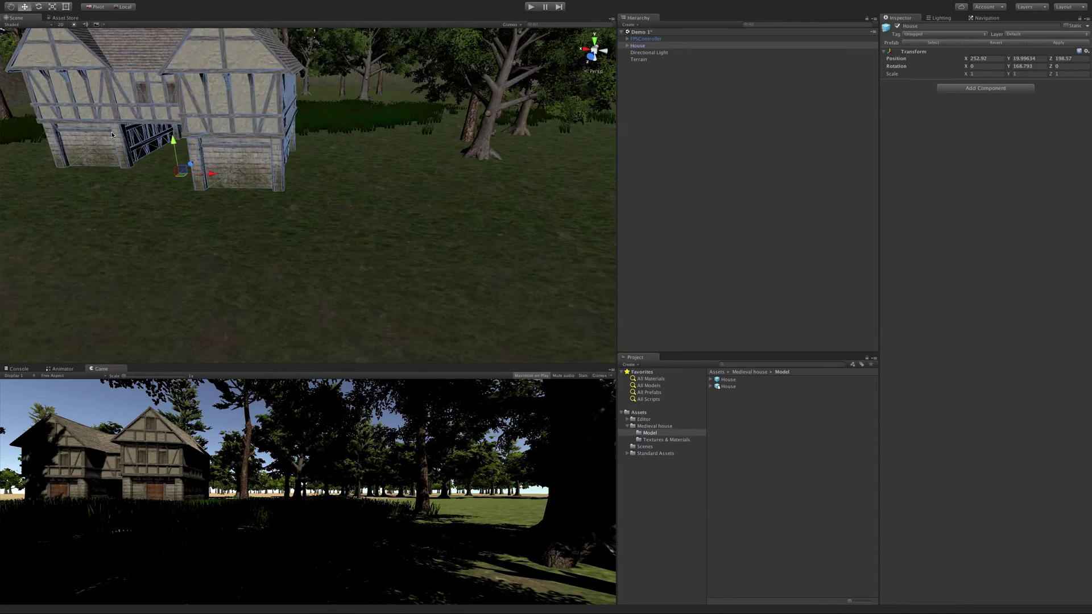
pyautogui.scroll(4, 339, 100)
pyautogui.scroll(-4, 338, 101)
pyautogui.keyDown('alt'); pyautogui.moveTo(339, 101); pyautogui.dragTo(410, 135); pyautogui.keyUp('alt')
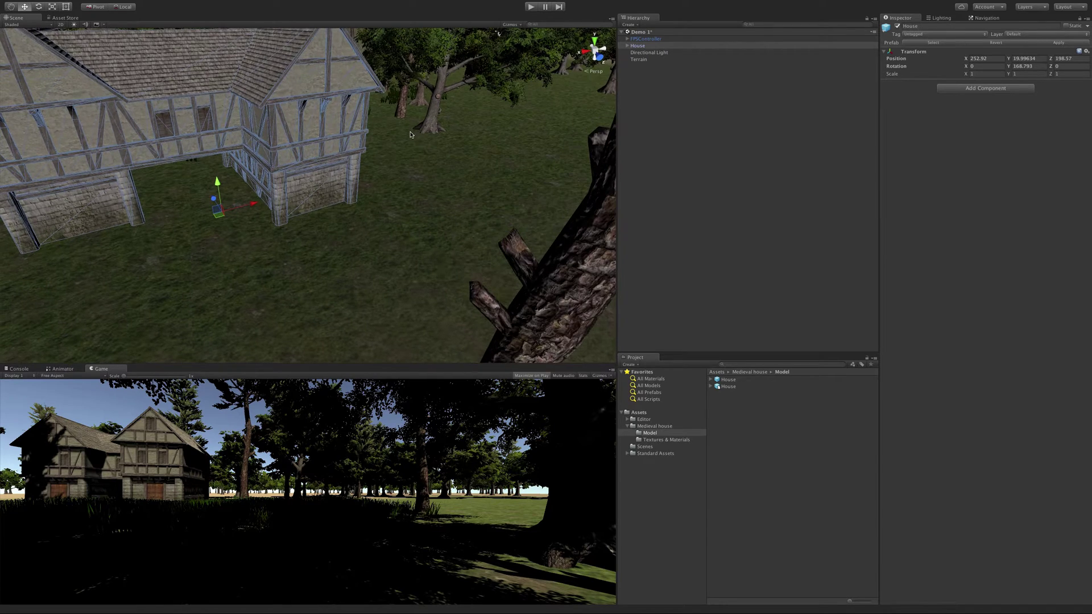
pyautogui.click(1030, 66)
pyautogui.press('Home')
pyautogui.press('Delete')
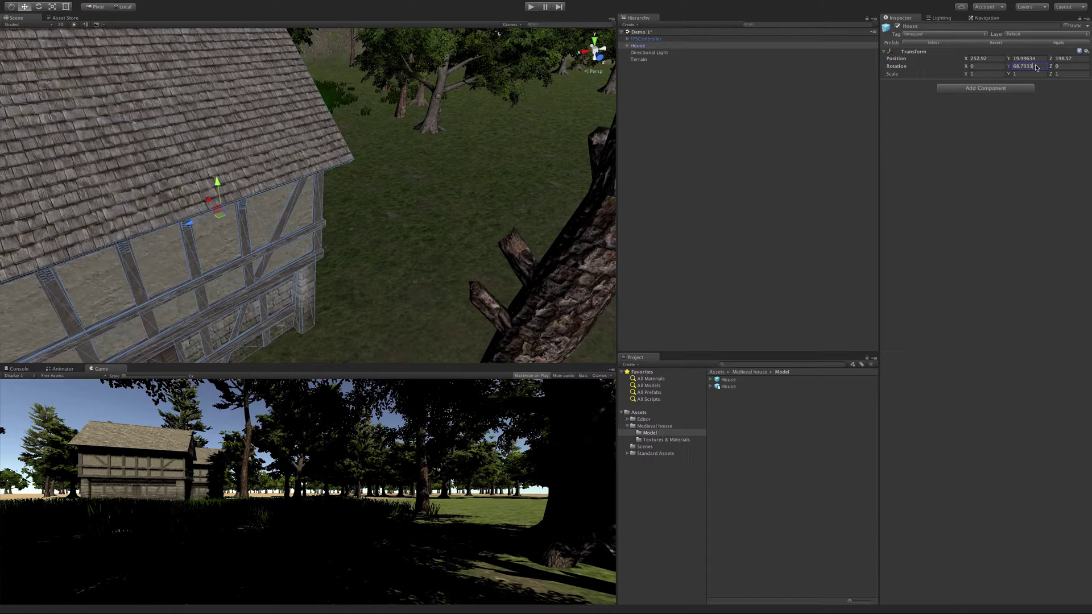
pyautogui.press('Return')
# Set the house's Y rotation to -90 degrees after trying 90
pyautogui.press('BackSpace')
pyautogui.scroll(2, 343, 231)
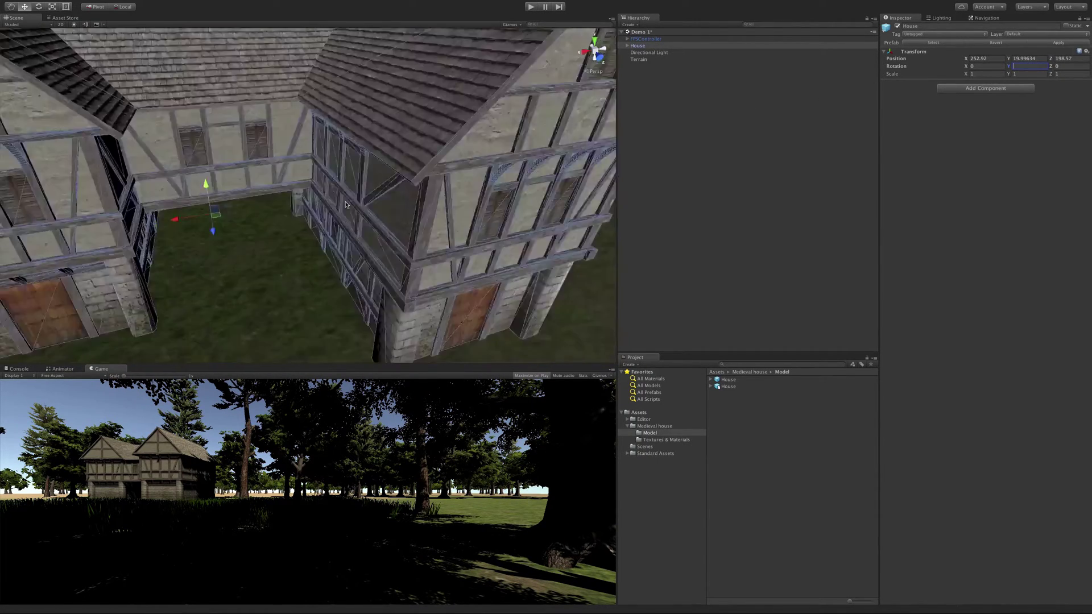
pyautogui.scroll(-10, 343, 231)
pyautogui.keyDown('alt'); pyautogui.moveTo(328, 231); pyautogui.dragTo(380, 143); pyautogui.keyUp('alt')
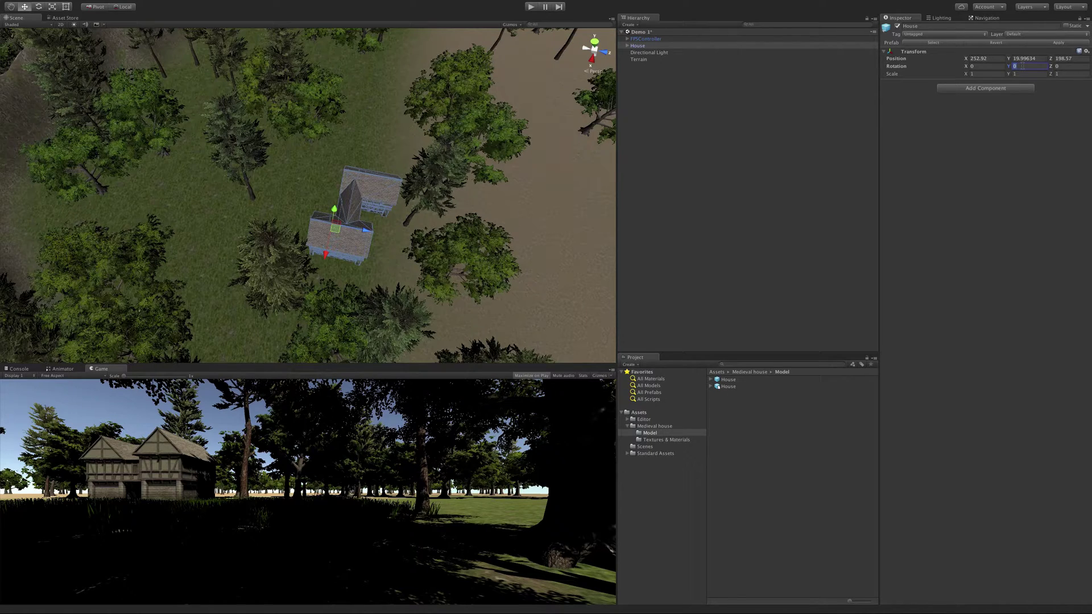
pyautogui.write('90')
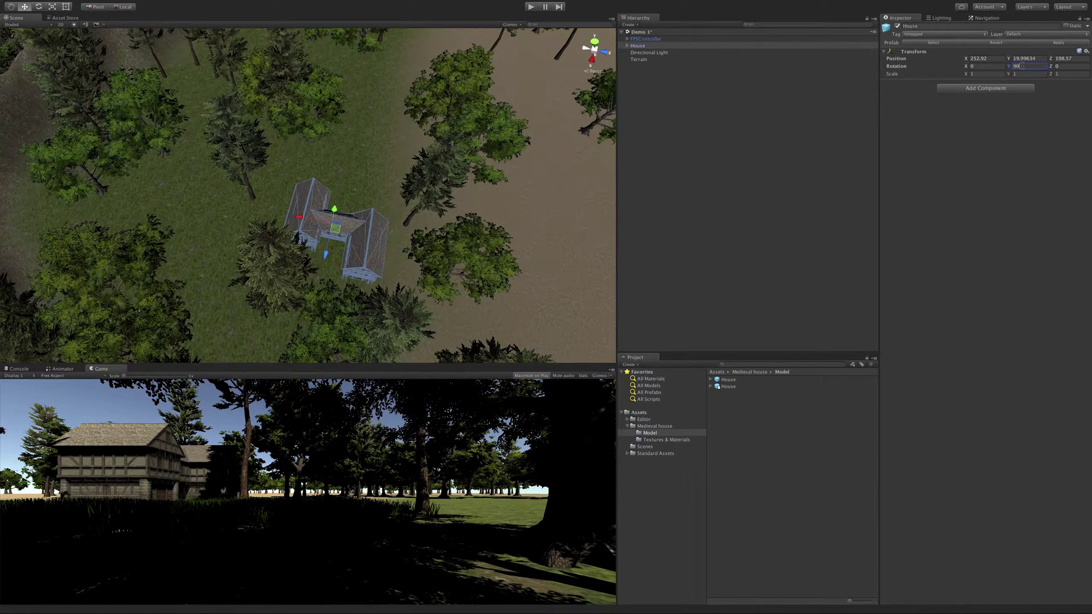
pyautogui.write('-90')
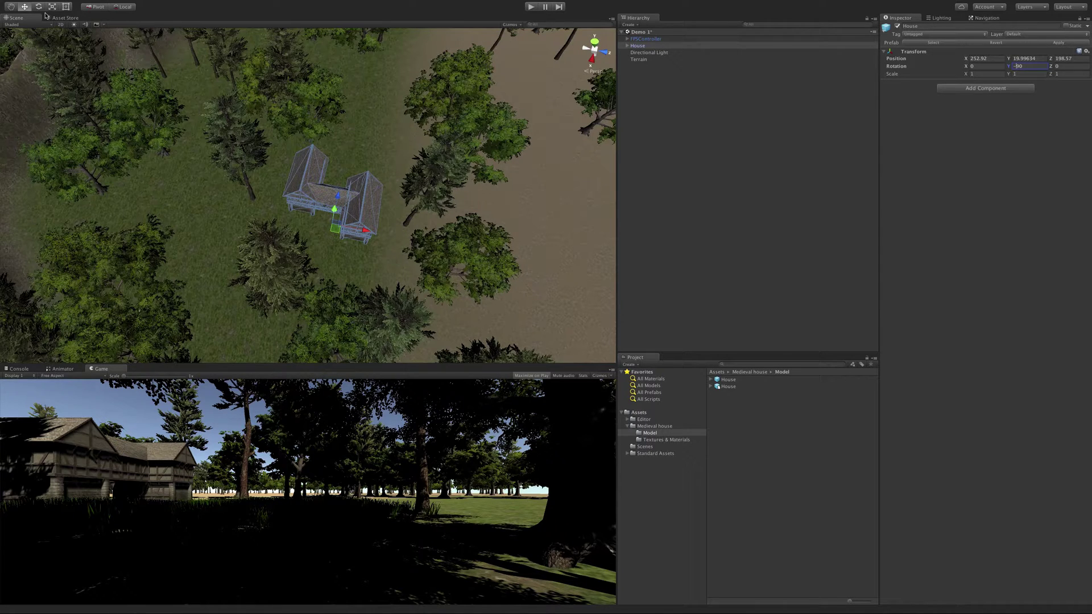
pyautogui.write('e')
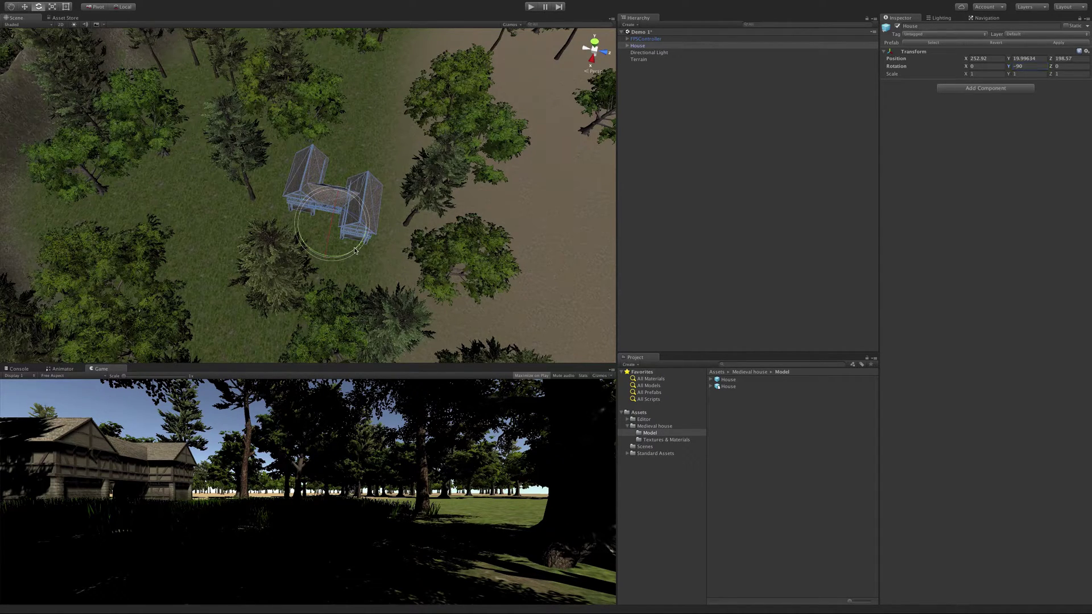
# Rotate the house freehand to a Y rotation of about -78.35 degrees and inspect its placement from near ground level
pyautogui.moveTo(355, 250); pyautogui.dragTo(341, 256)
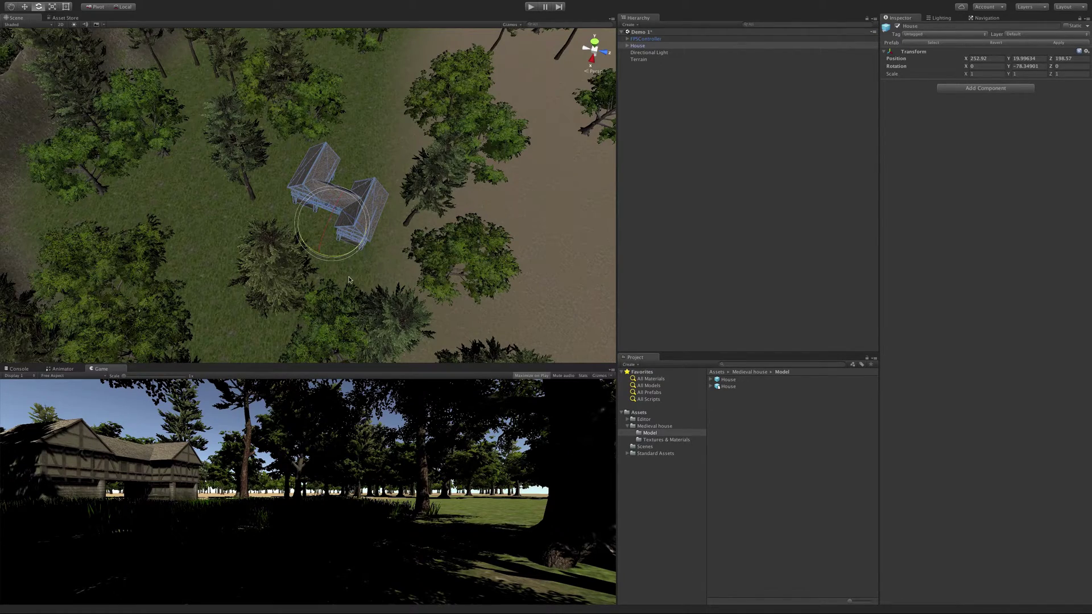
pyautogui.keyDown('alt'); pyautogui.moveTo(318, 309); pyautogui.dragTo(476, 212); pyautogui.keyUp('alt')
pyautogui.scroll(10, 476, 212)
pyautogui.keyDown('alt'); pyautogui.moveTo(376, 170); pyautogui.dragTo(602, 161); pyautogui.keyUp('alt')
pyautogui.moveTo(602, 162); pyautogui.dragTo(783, 147, button='right')
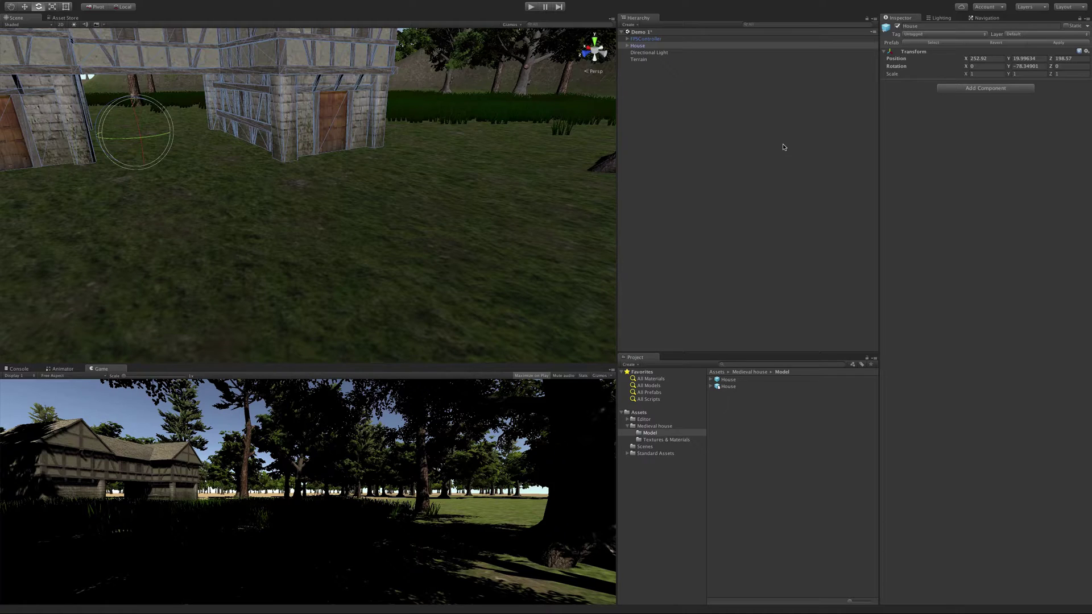
# Go to the Asset Store's home page and look through the featured and most popular assets
pyautogui.click(77, 17)
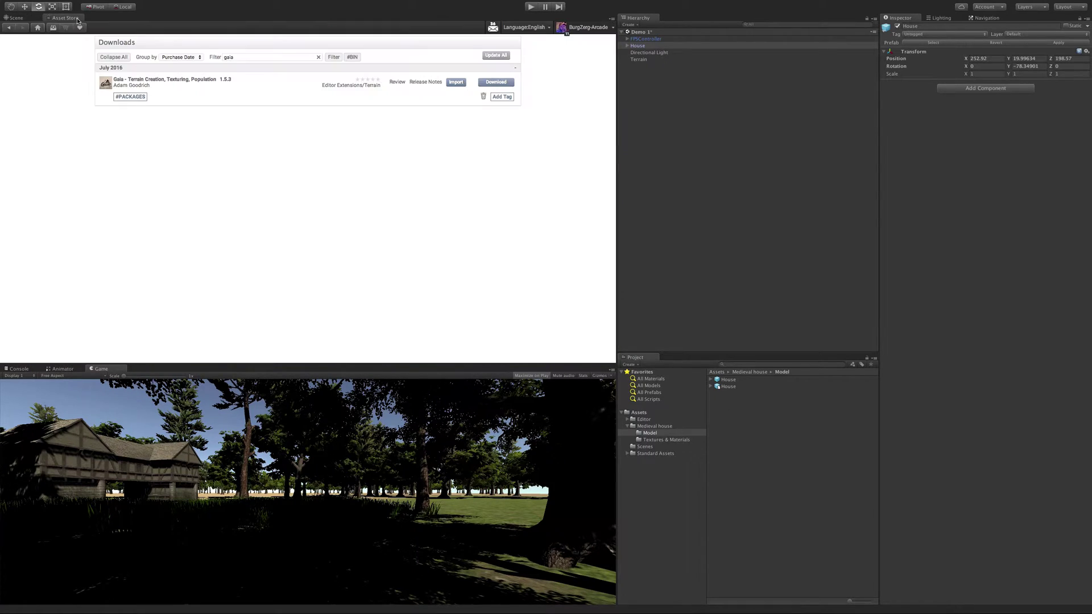
pyautogui.click(40, 28)
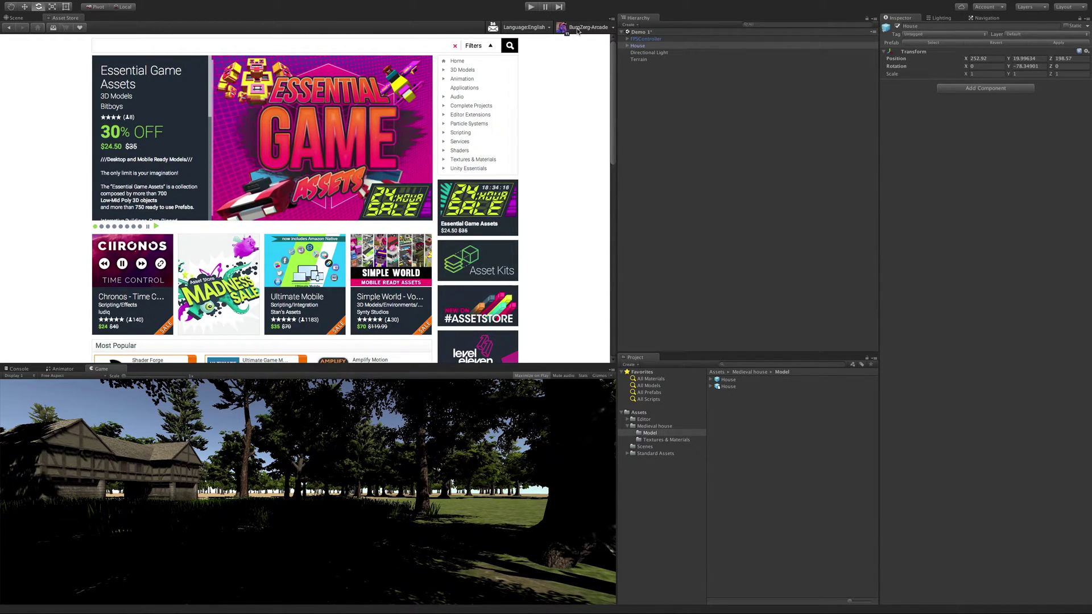
pyautogui.scroll(-1, 304, 177)
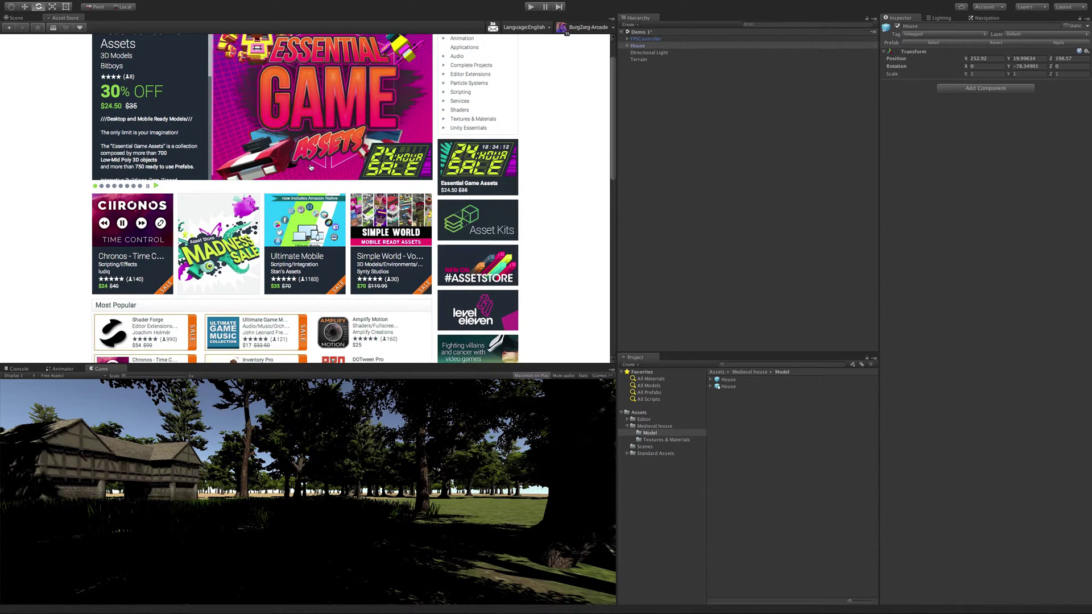
pyautogui.scroll(-3, 304, 172)
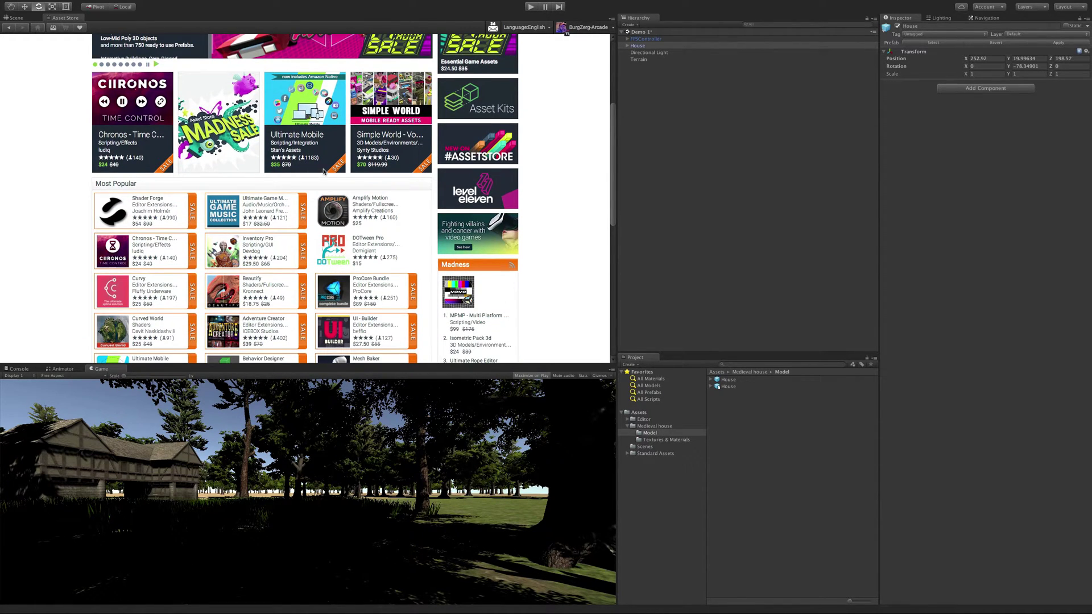
pyautogui.scroll(3, 324, 172)
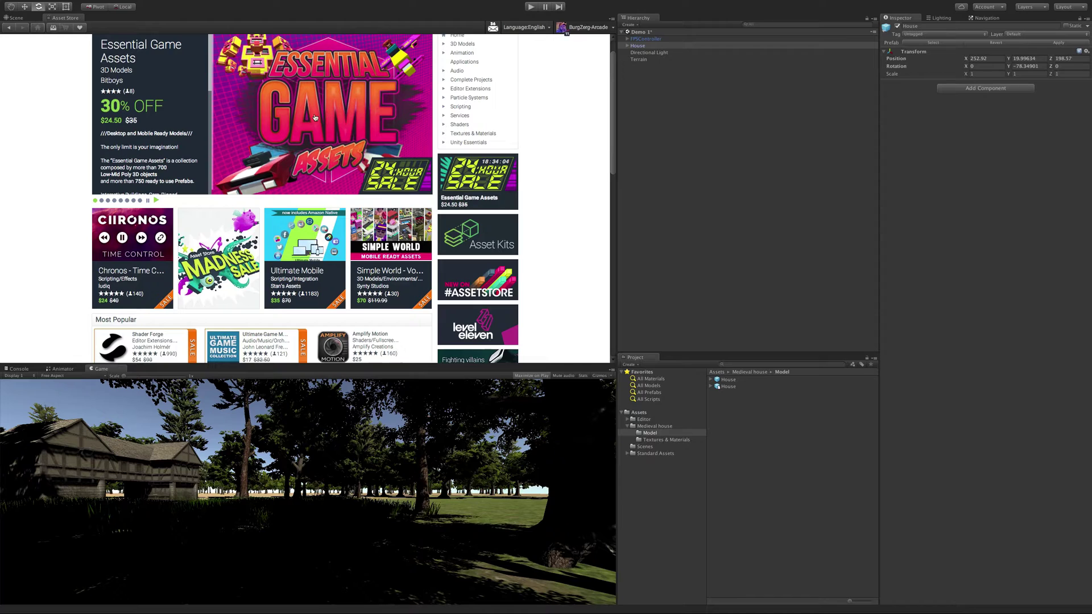
pyautogui.scroll(1, 317, 118)
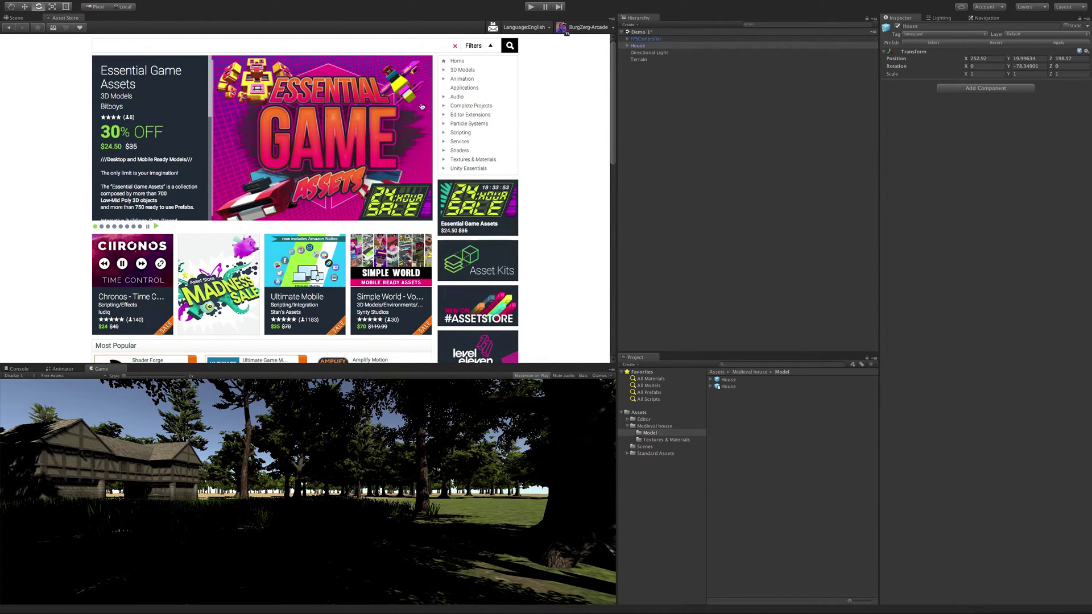
# Browse the SpeedTree packages within the 3D Models/Vegetation category
pyautogui.click(456, 70)
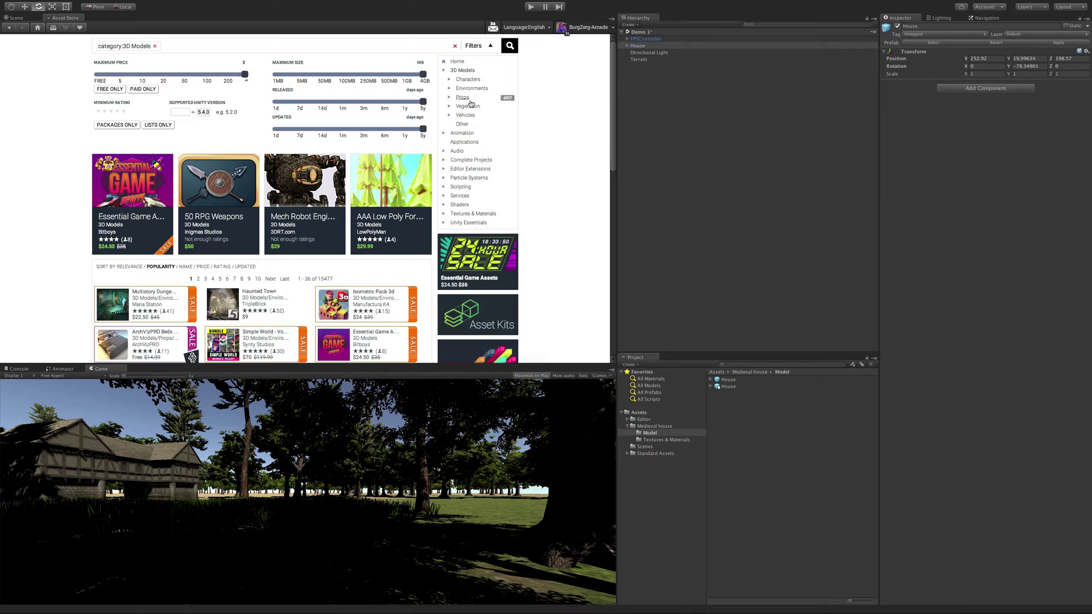
pyautogui.click(468, 107)
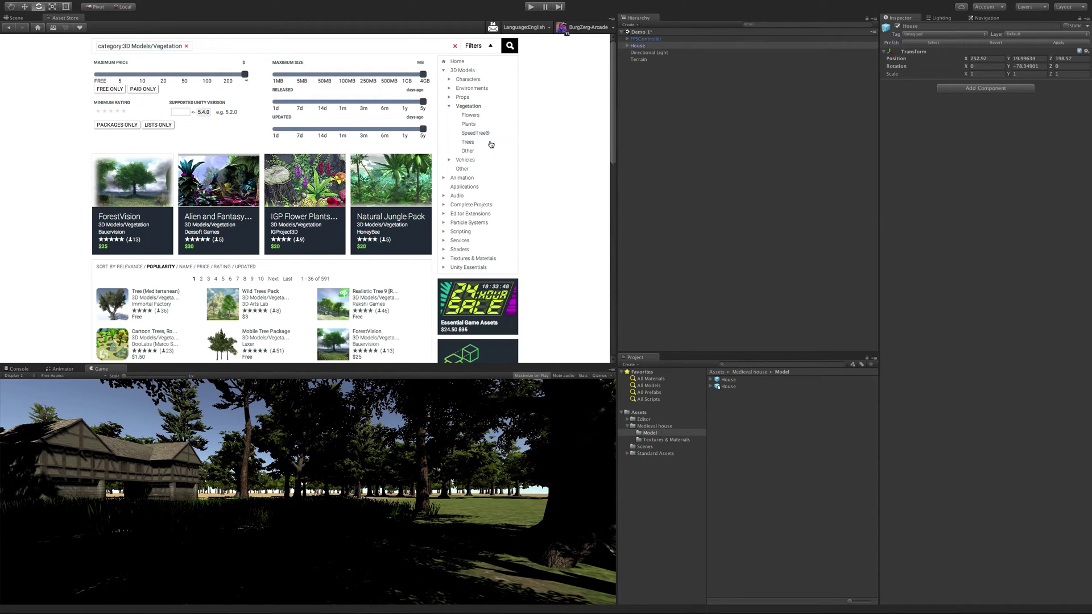
pyautogui.click(475, 133)
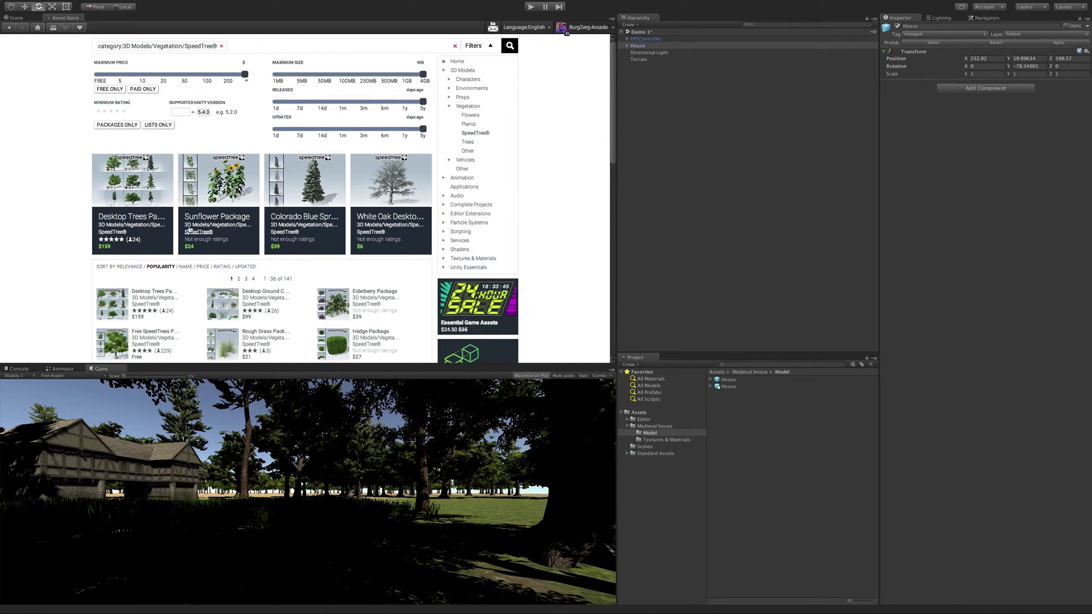
pyautogui.scroll(-1, 193, 227)
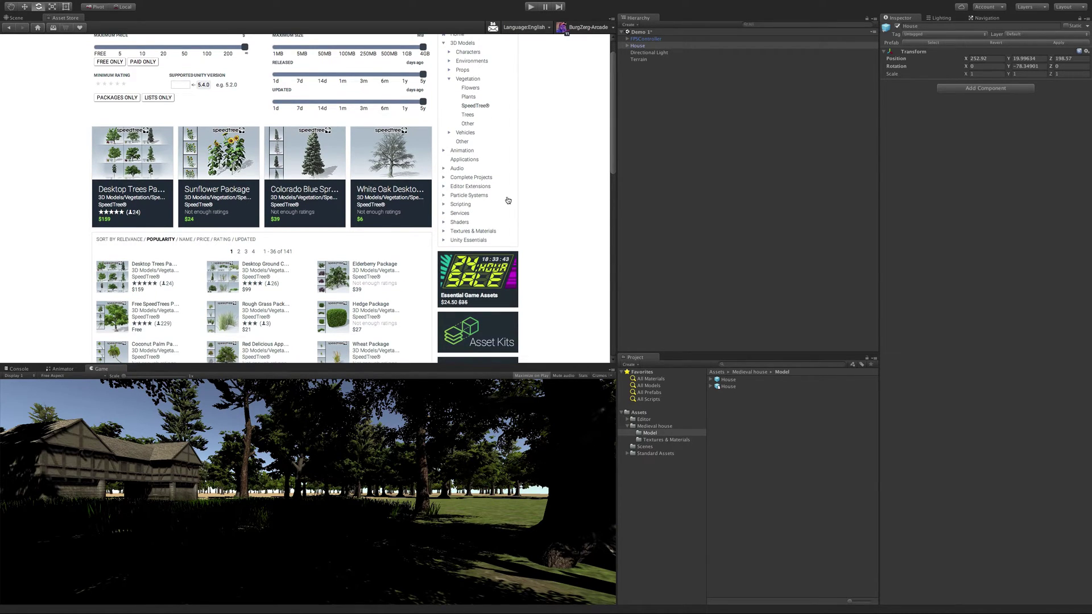
# List only the free packages in the 3D Models/Vegetation/Trees category and look through them
pyautogui.click(467, 115)
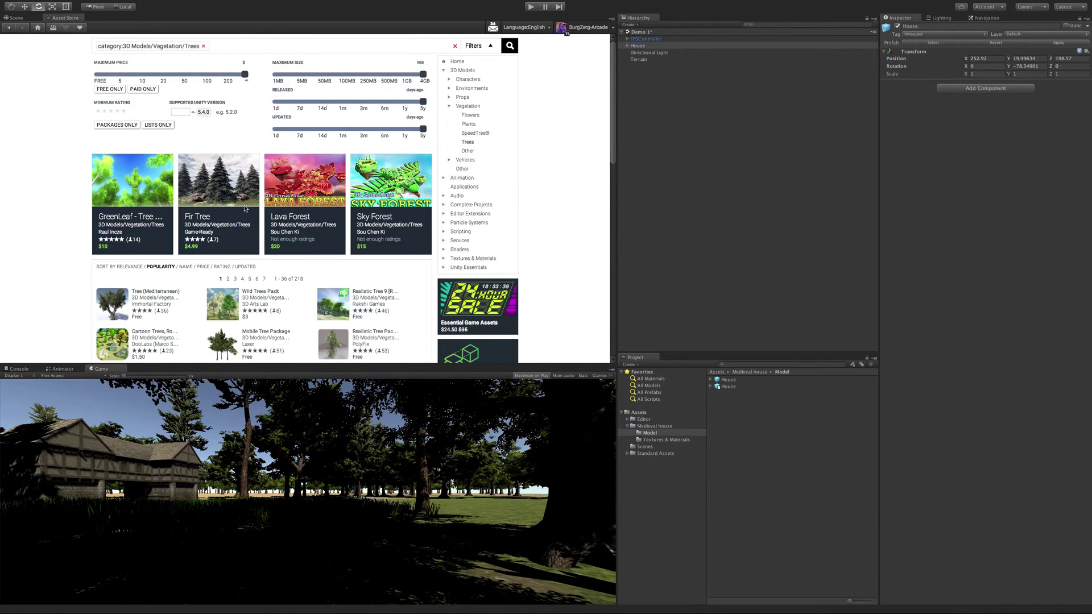
pyautogui.click(116, 90)
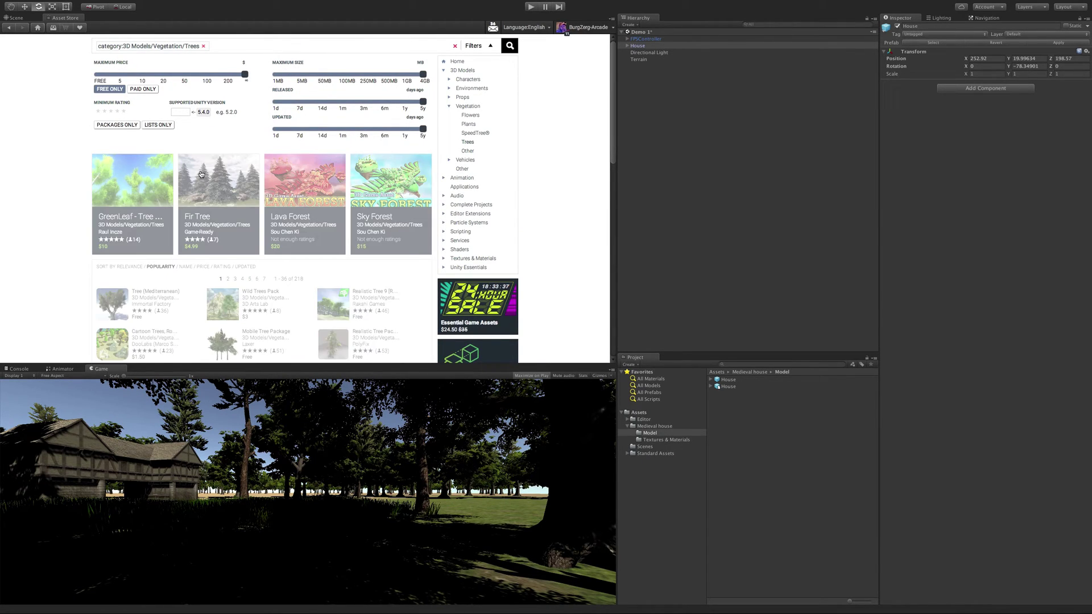
pyautogui.scroll(-1, 175, 220)
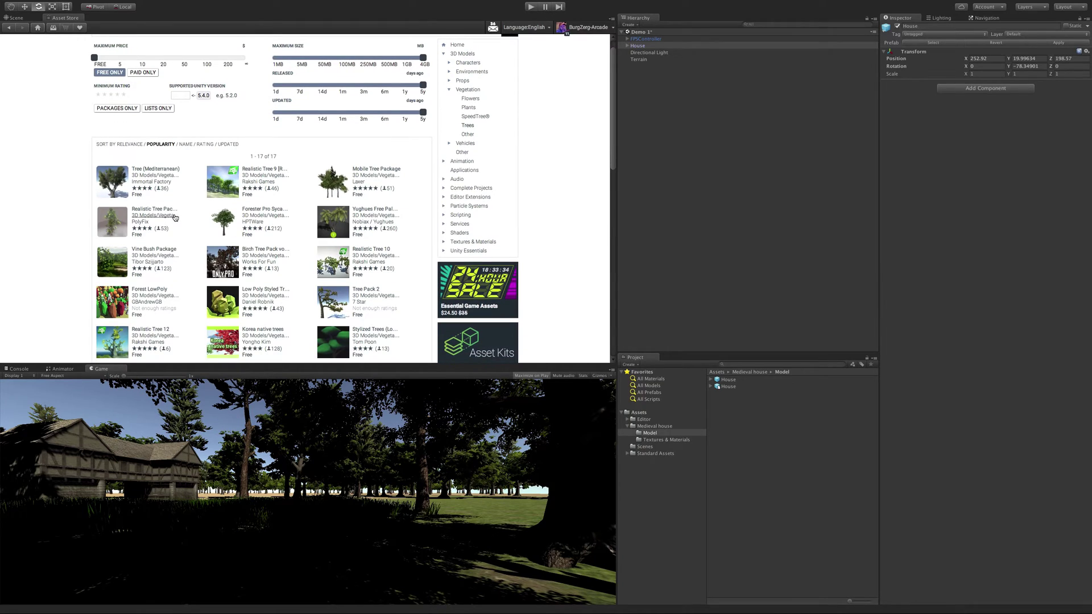